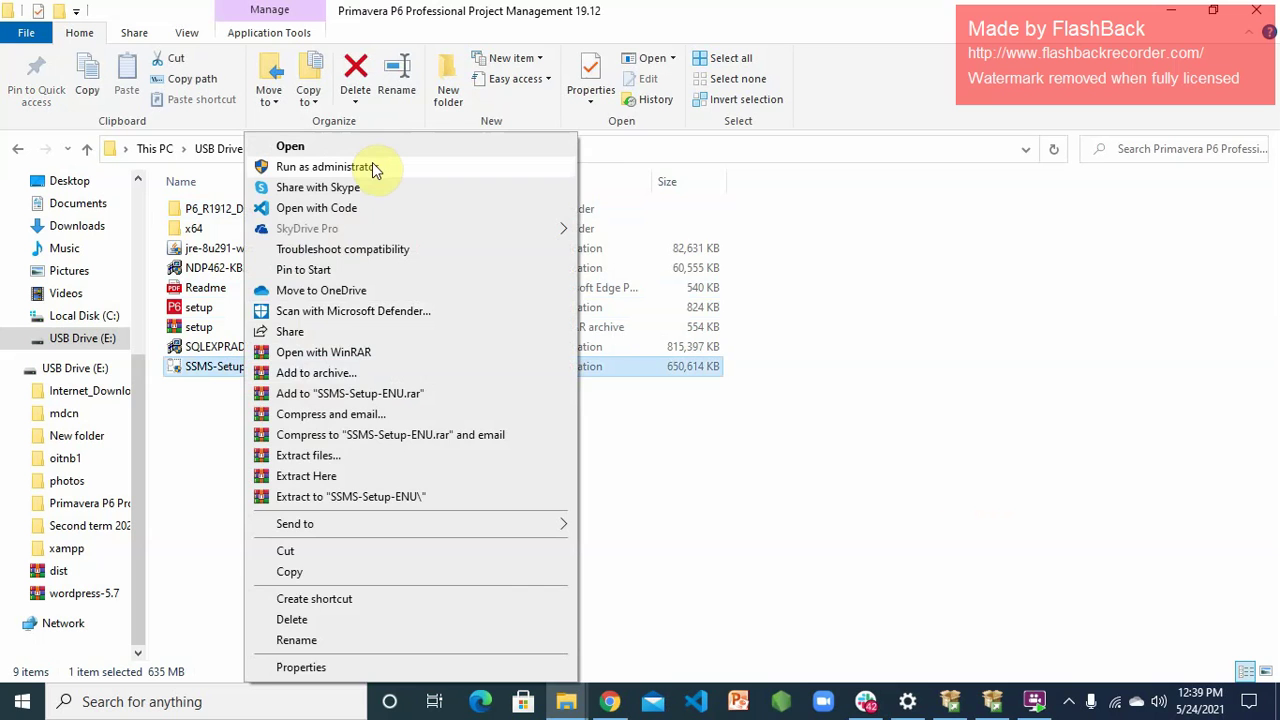
Run SSMS-Setup-ENU as administrator and start installing SQL Server Management Studio 18 in the default location
{"action": "left_click", "coordinate": [372, 168]}
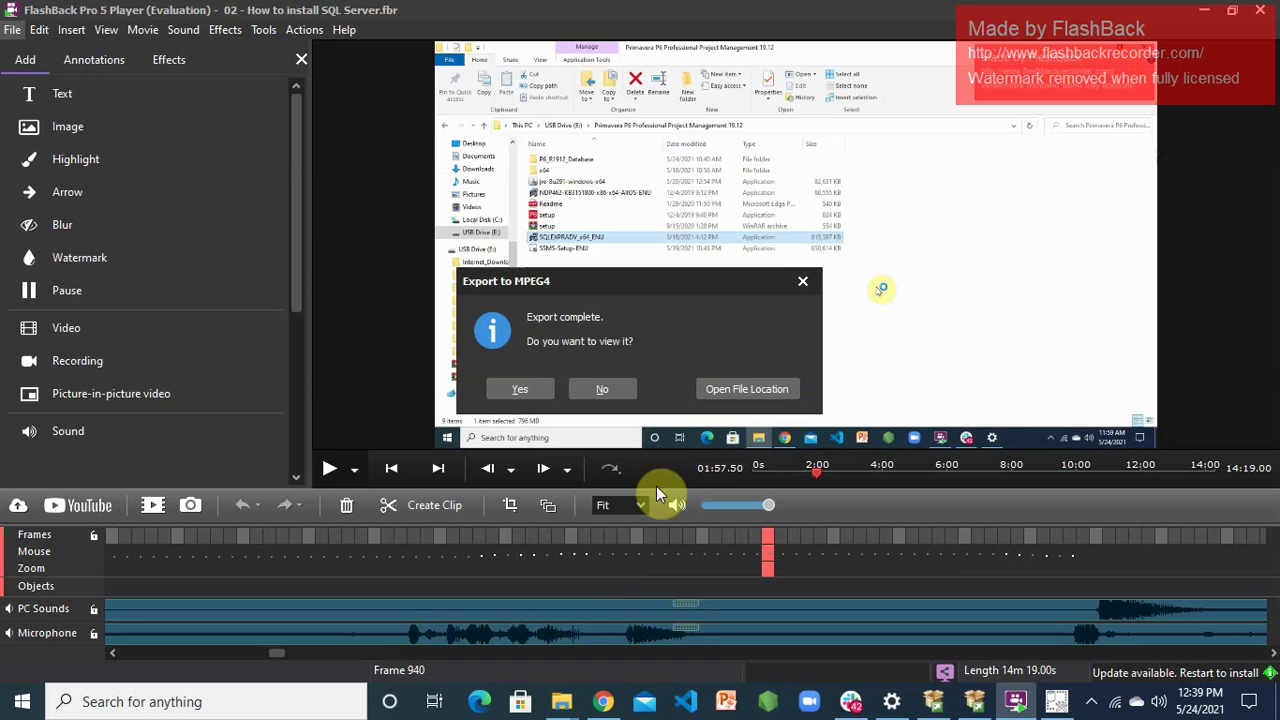
{"action": "left_click", "coordinate": [600, 389]}
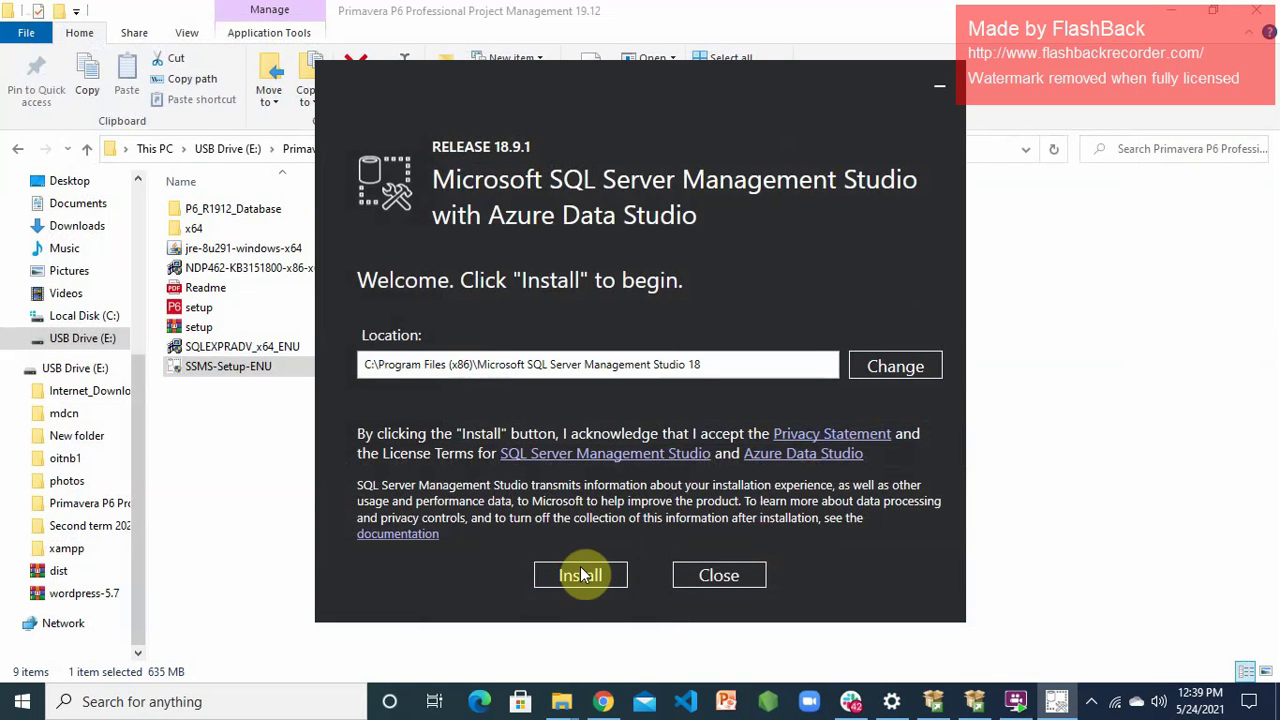
{"action": "left_click", "coordinate": [581, 574]}
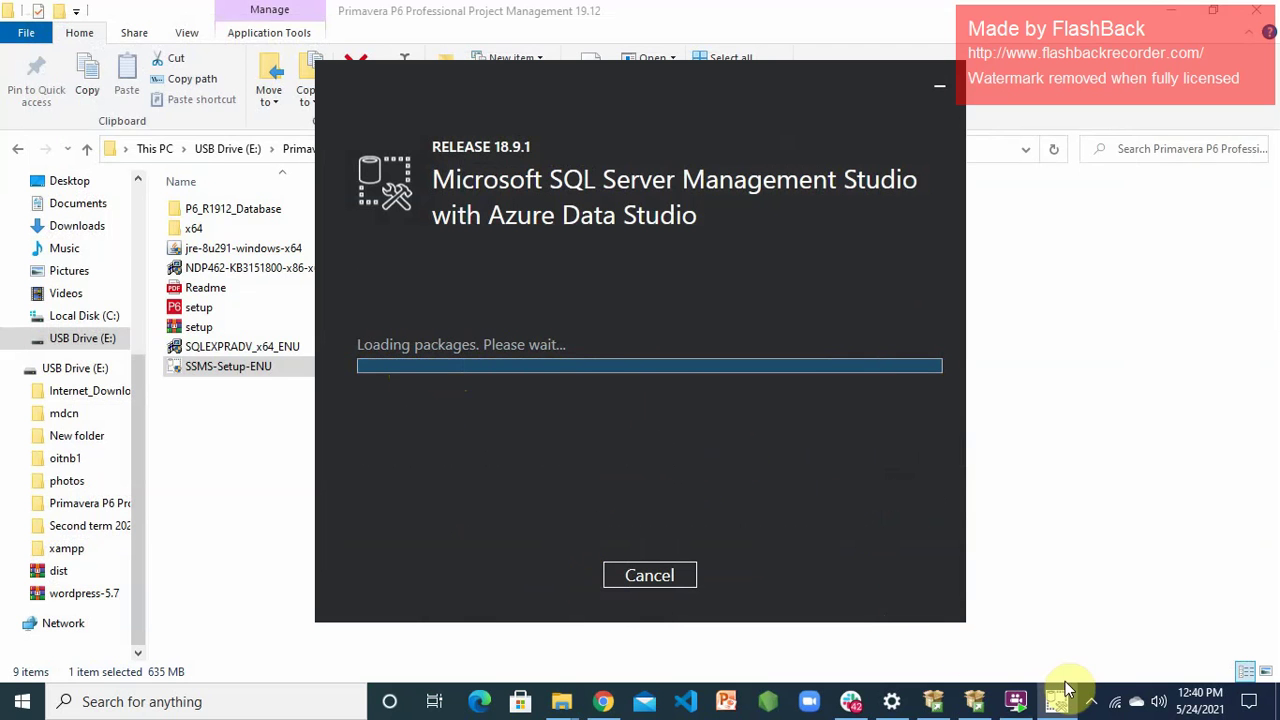
{"action": "left_click", "coordinate": [1092, 700]}
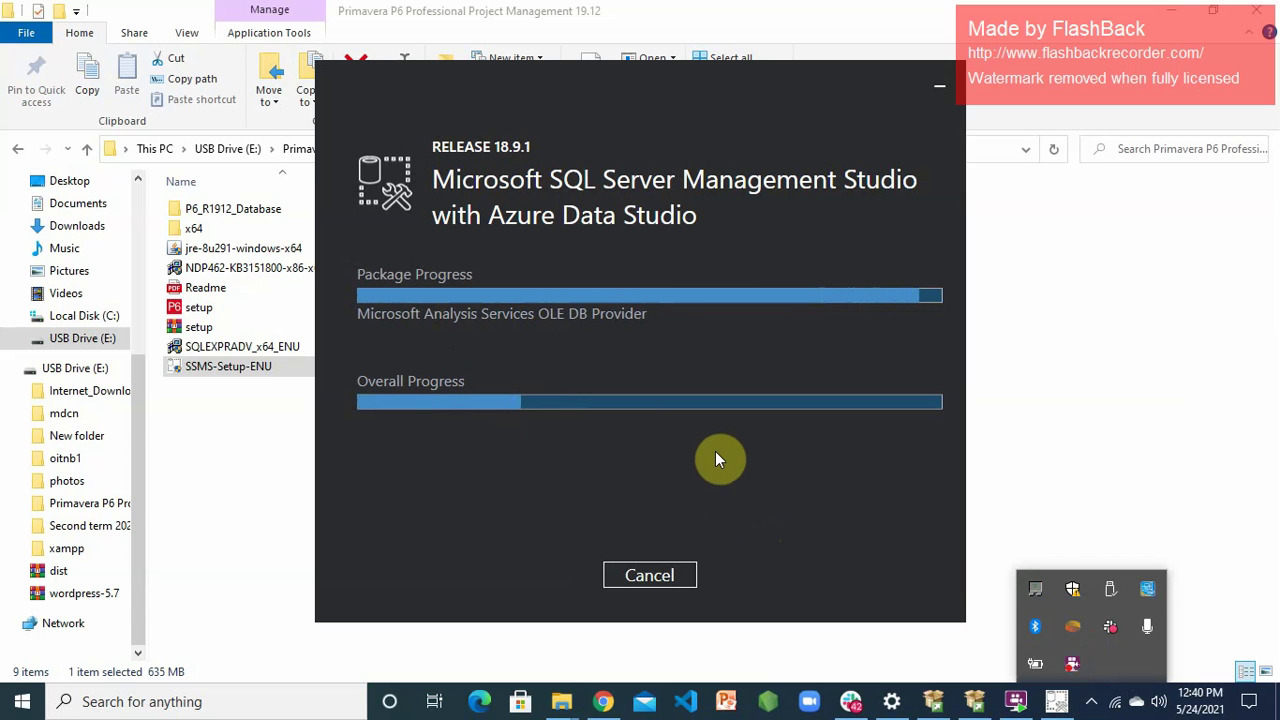
{"action": "right_click", "coordinate": [1072, 668]}
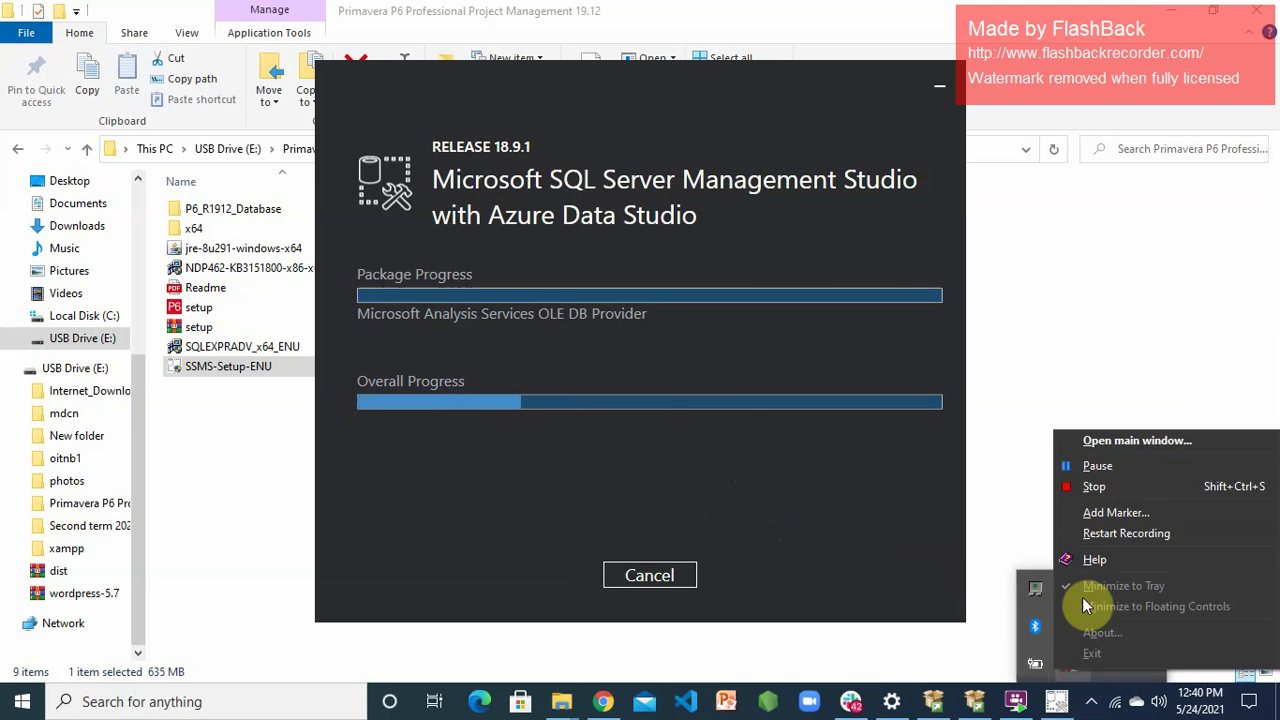
{"action": "left_click", "coordinate": [1112, 469]}
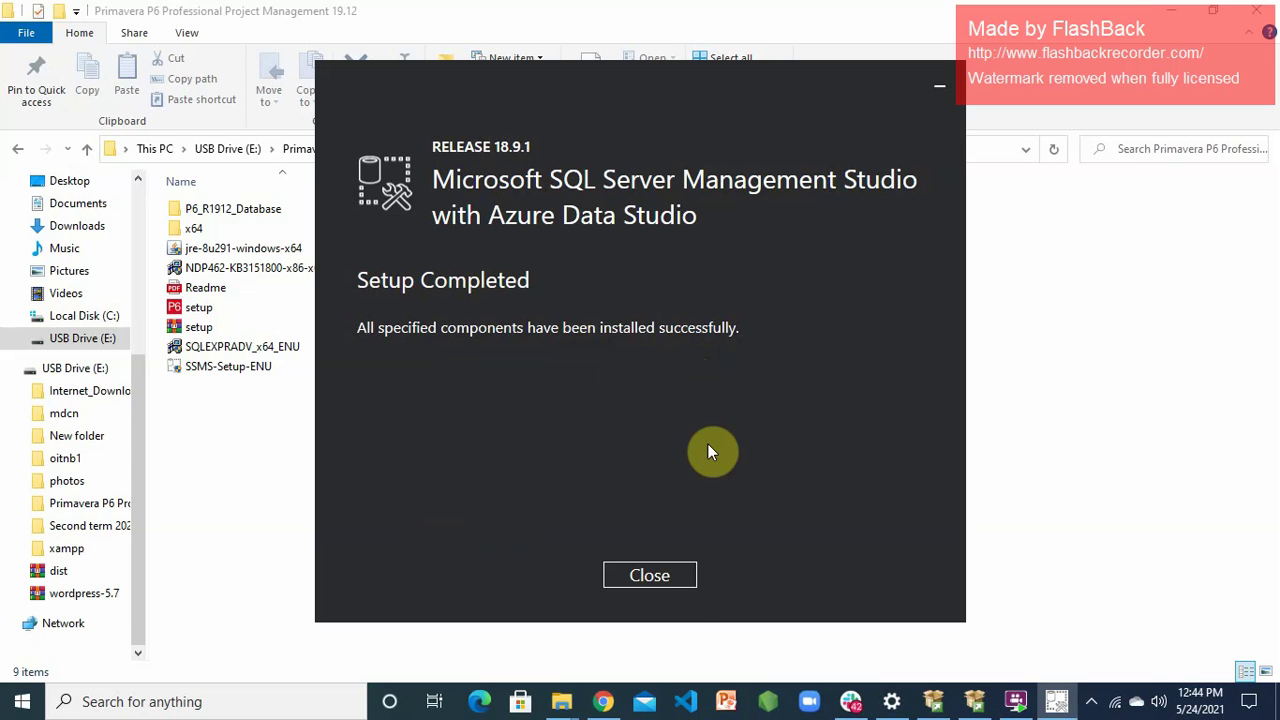
Close the completed Management Studio setup and open SQL Server 2019 Configuration Manager
{"action": "left_click", "coordinate": [667, 576]}
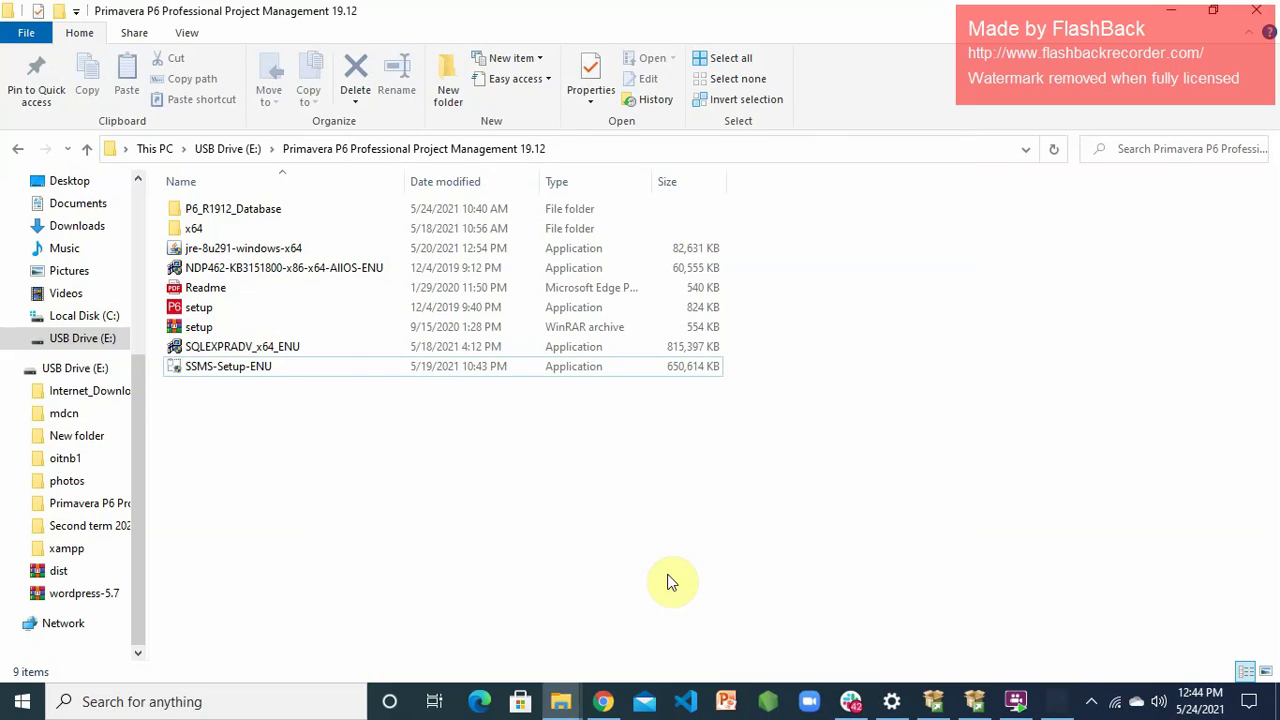
{"action": "left_click", "coordinate": [226, 705]}
{"action": "type", "text": "sql"}
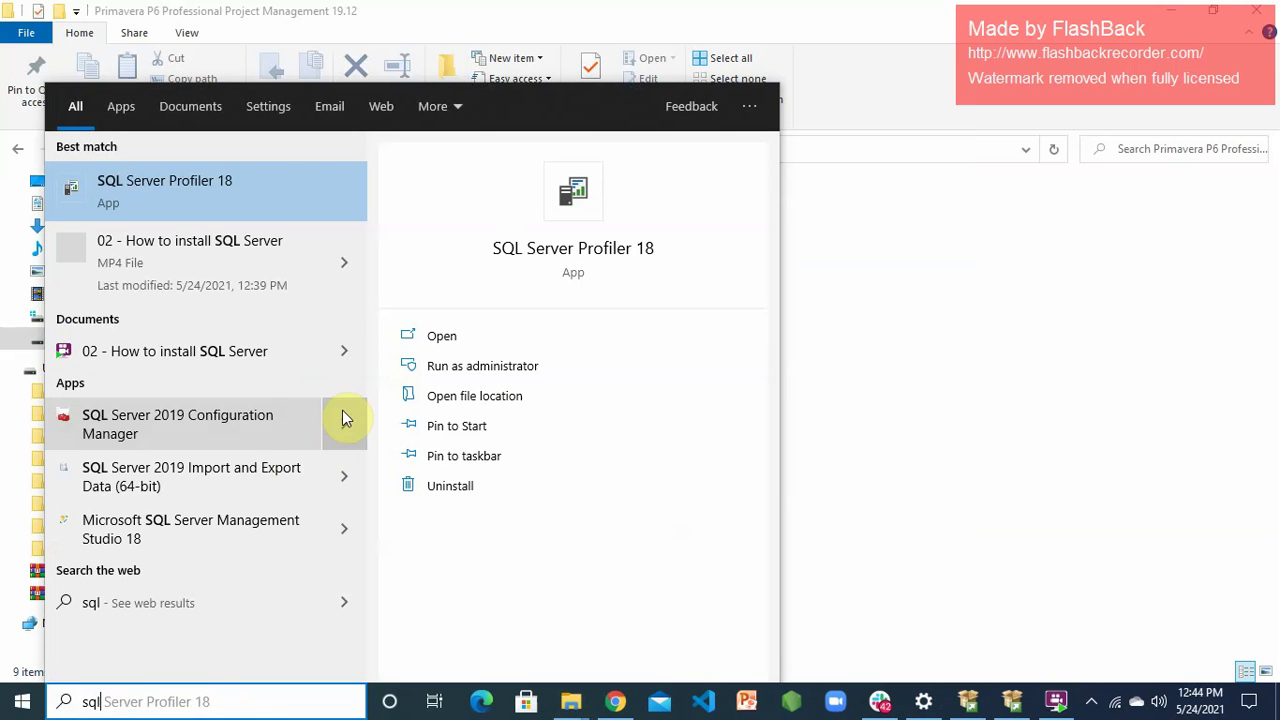
{"action": "left_click", "coordinate": [190, 424]}
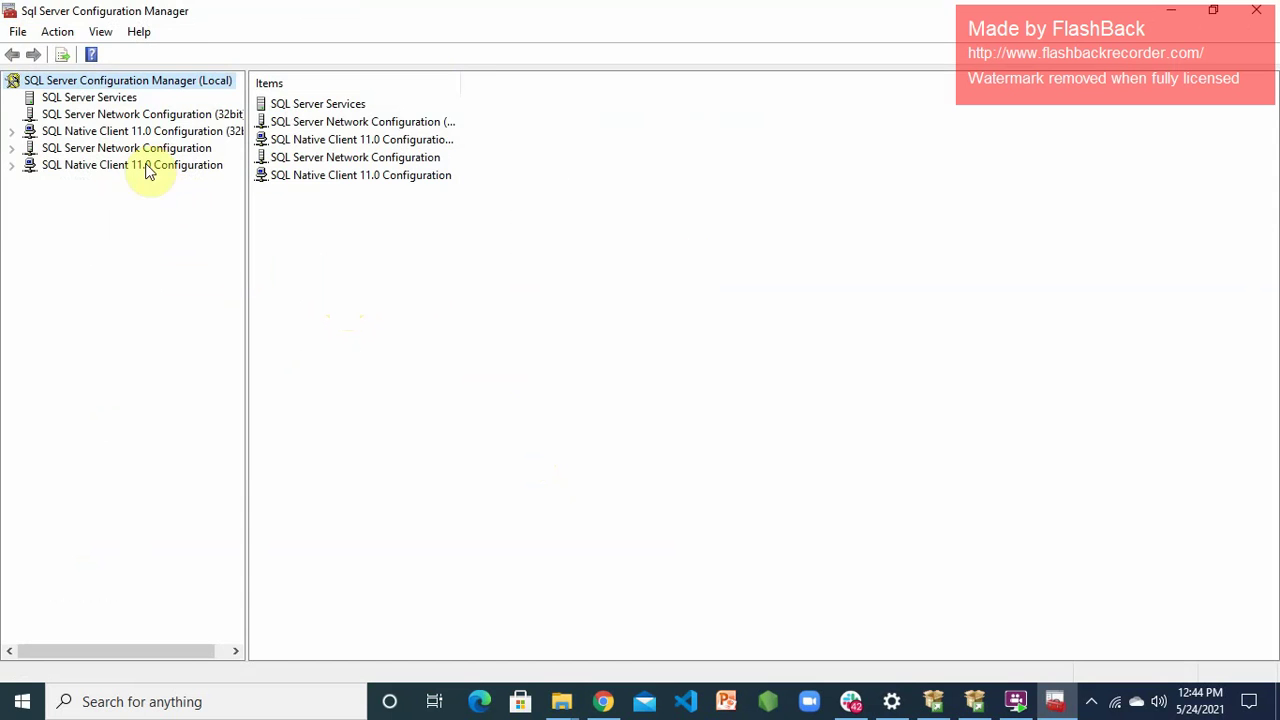
Review the SQL Server Services list, widening the Name column to read the full service names
{"action": "left_click", "coordinate": [97, 103]}
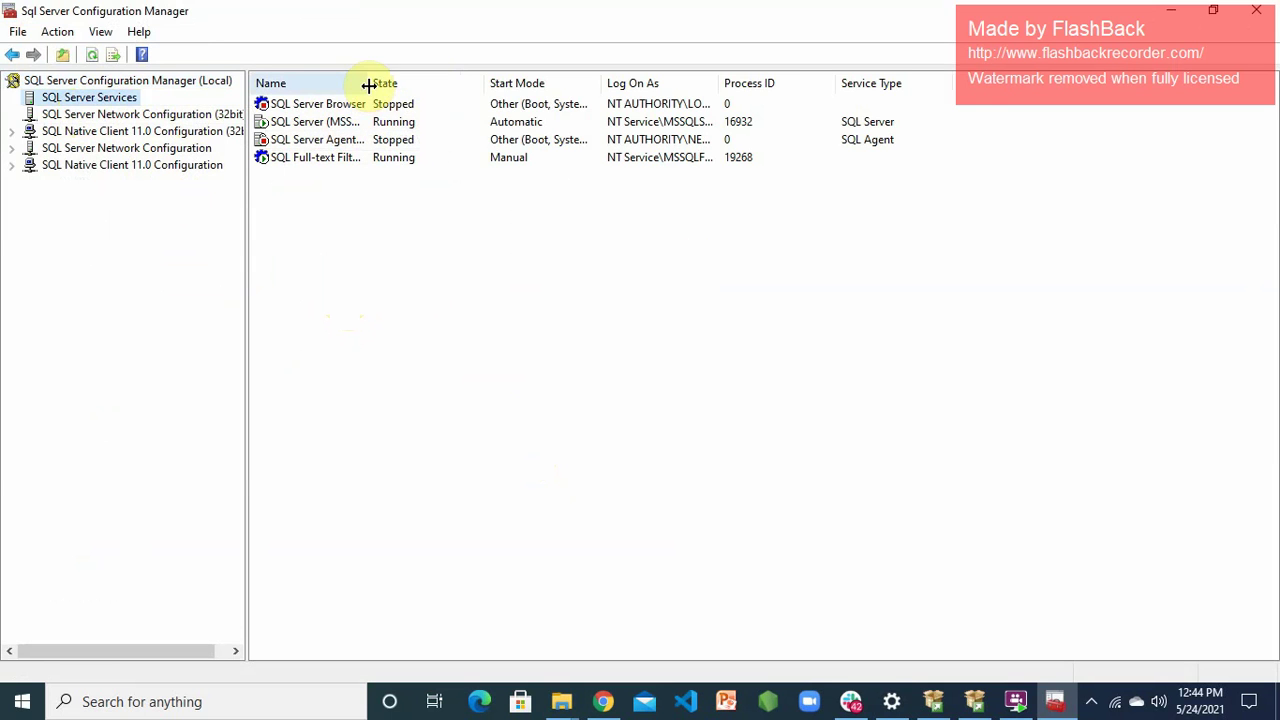
{"action": "left_click_drag", "start_coordinate": [367, 84], "coordinate": [457, 84]}
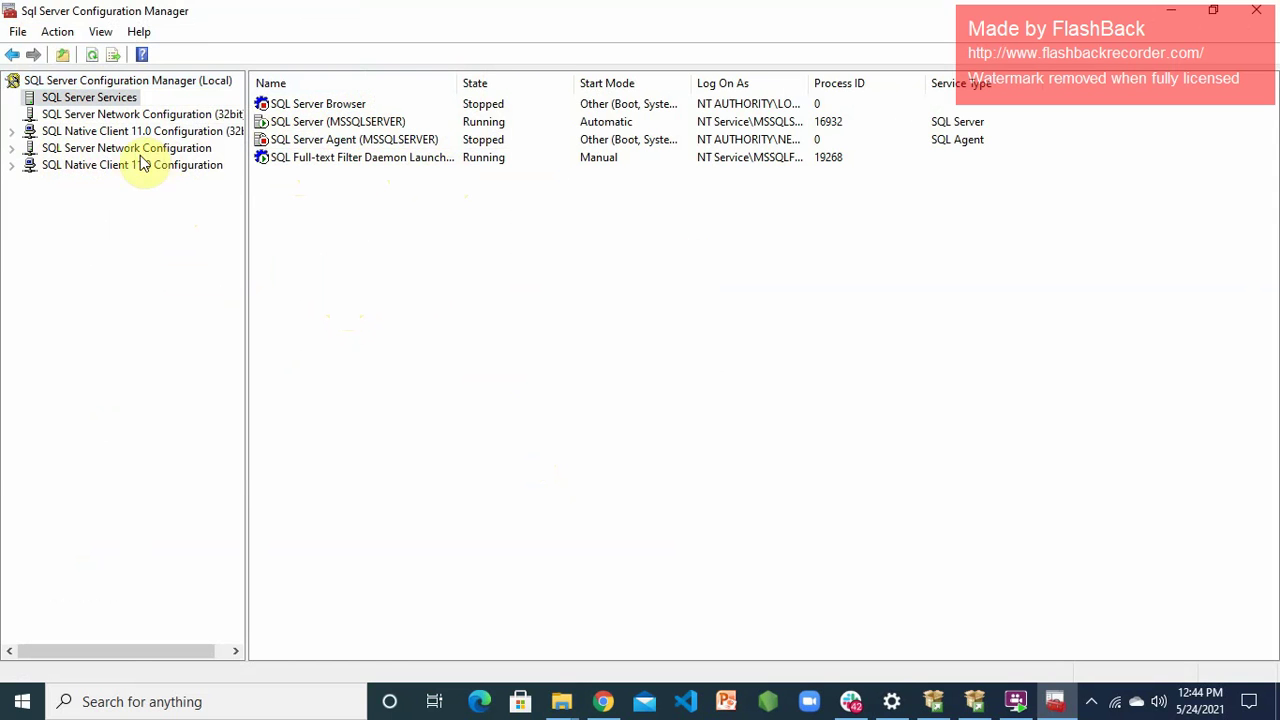
Enable the Named Pipes protocol for MSSQLSERVER in SQL Server Network Configuration
{"action": "left_click", "coordinate": [12, 148]}
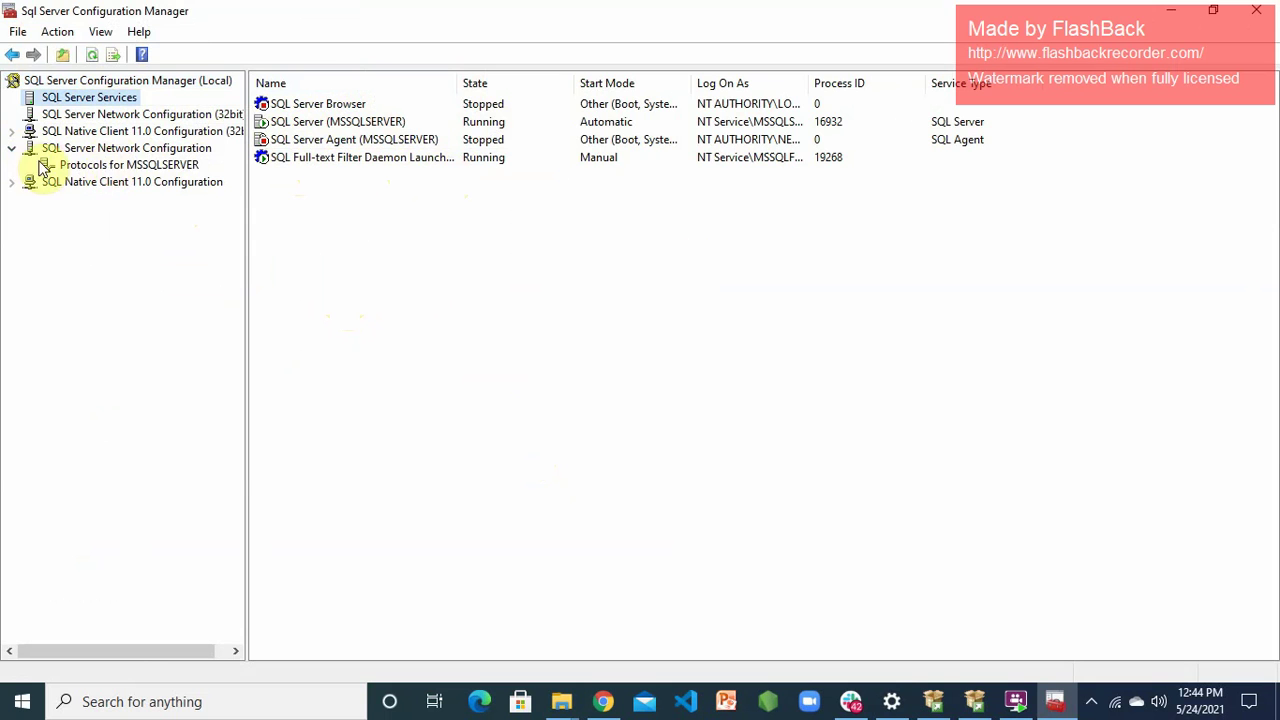
{"action": "left_click", "coordinate": [98, 168]}
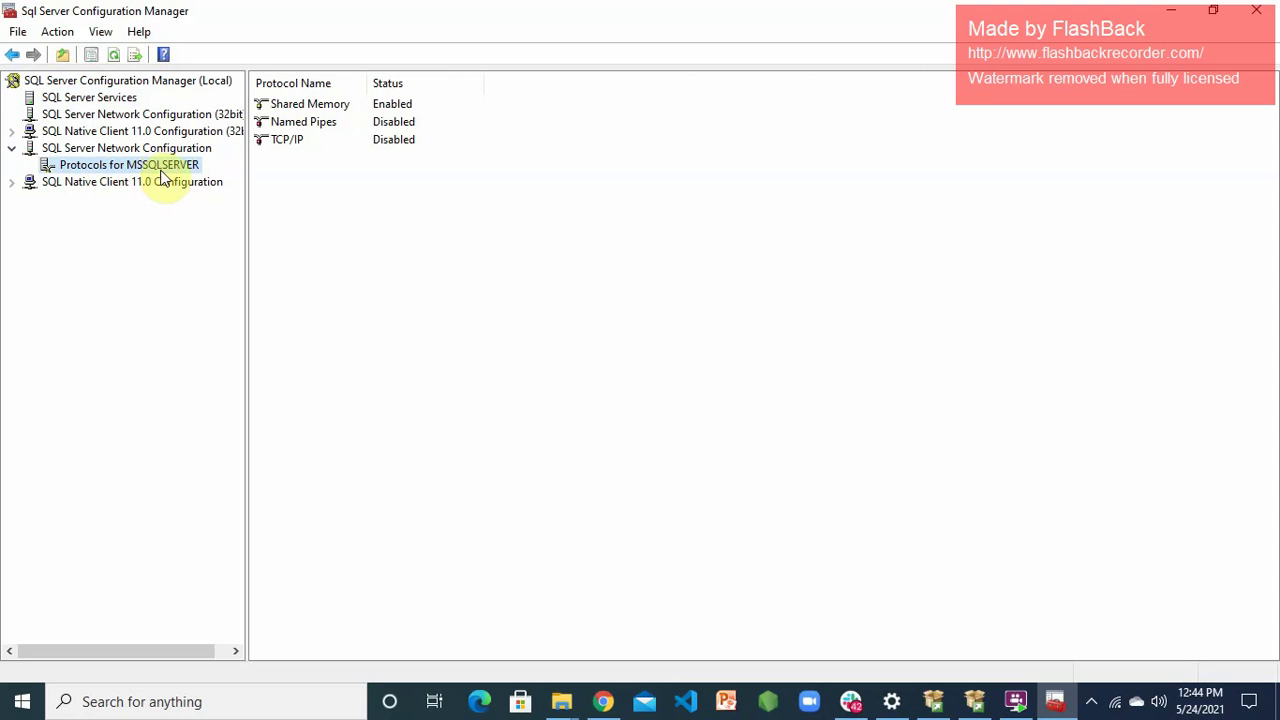
{"action": "left_click", "coordinate": [386, 125]}
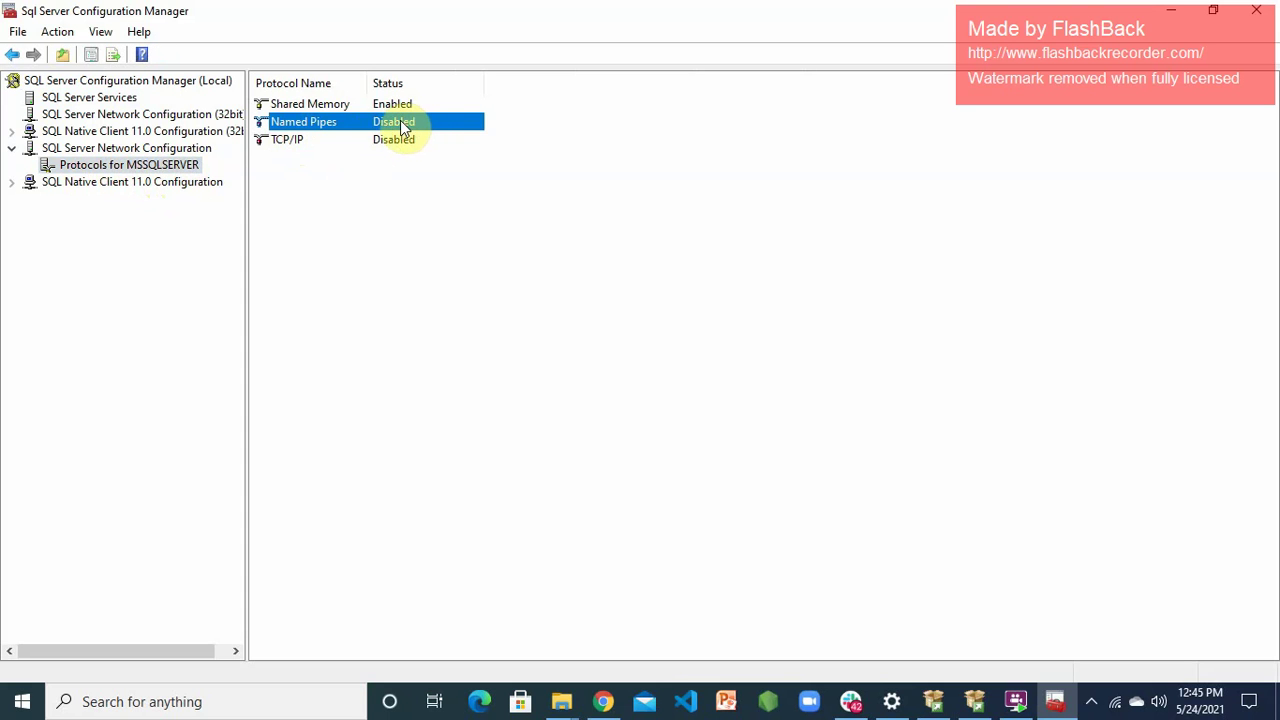
{"action": "right_click", "coordinate": [401, 124]}
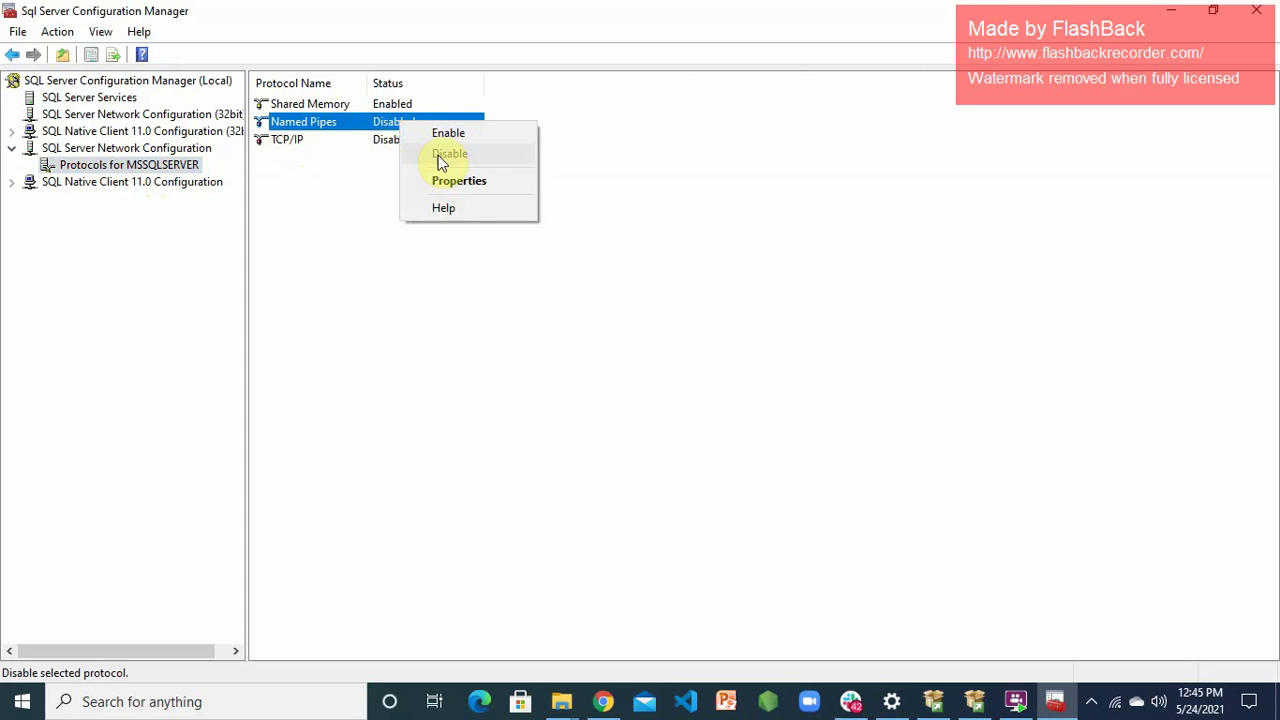
{"action": "left_click", "coordinate": [450, 133]}
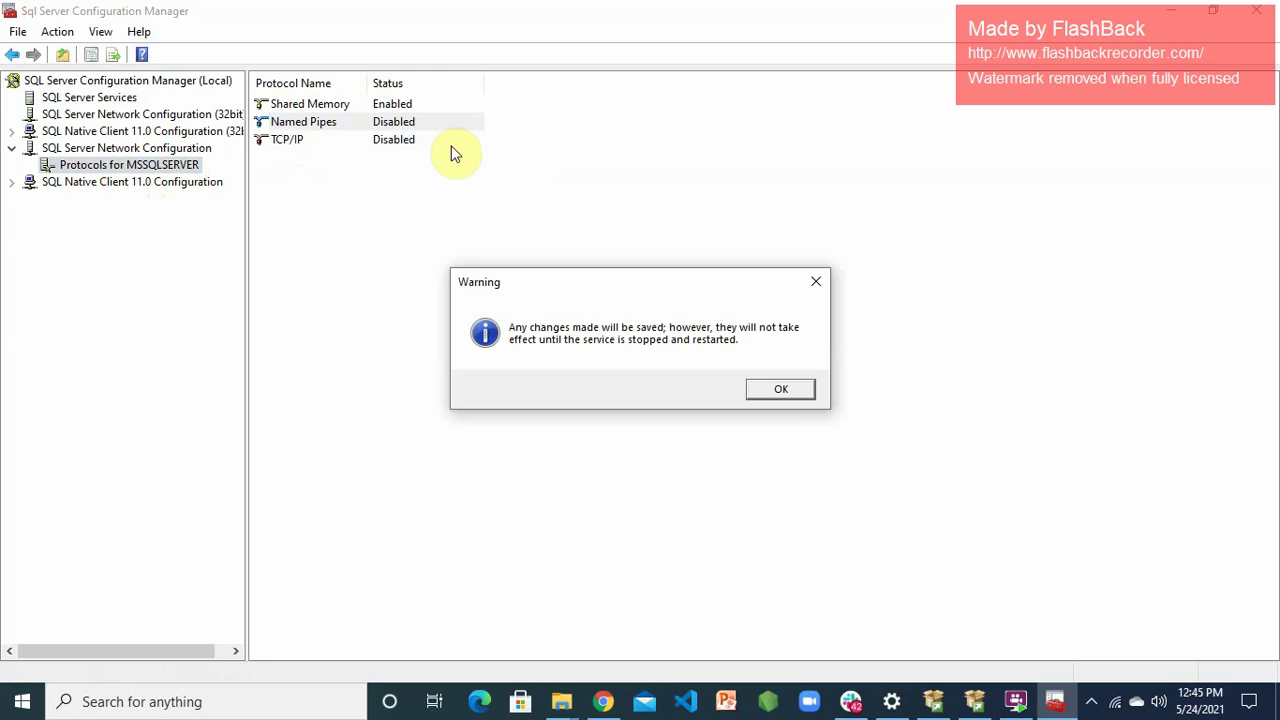
{"action": "left_click", "coordinate": [797, 388]}
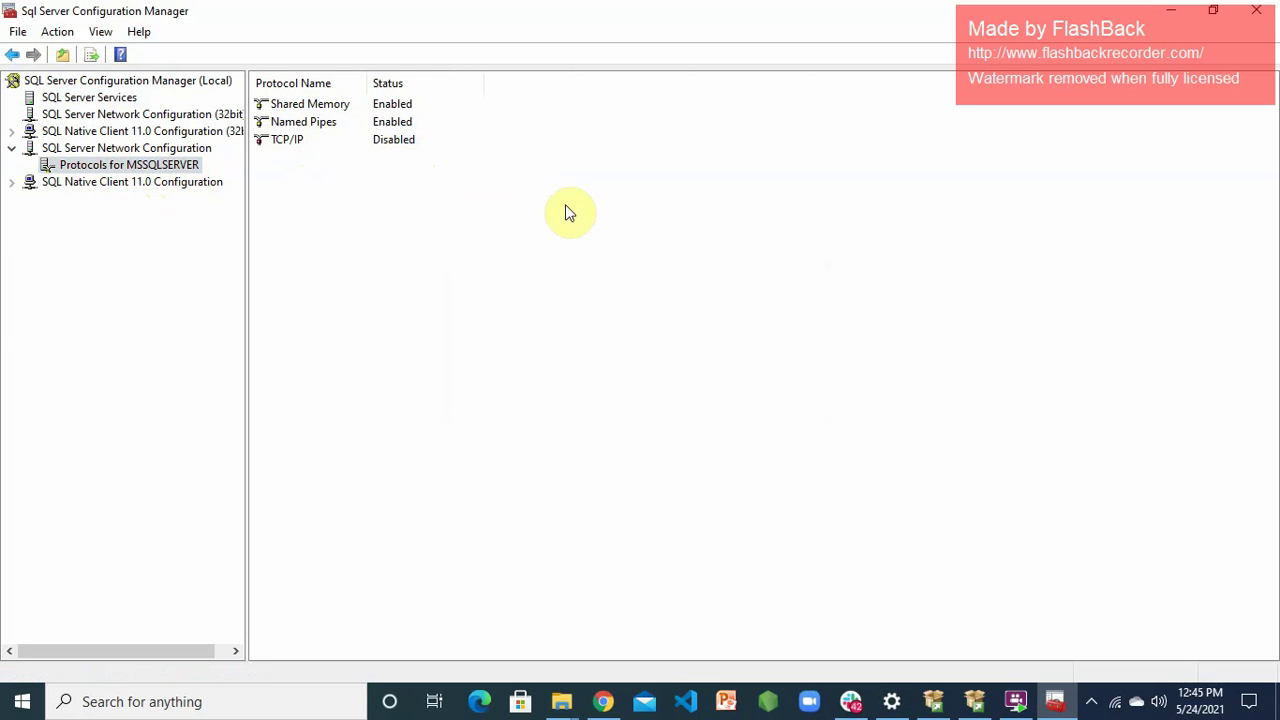
{"action": "right_click", "coordinate": [395, 122]}
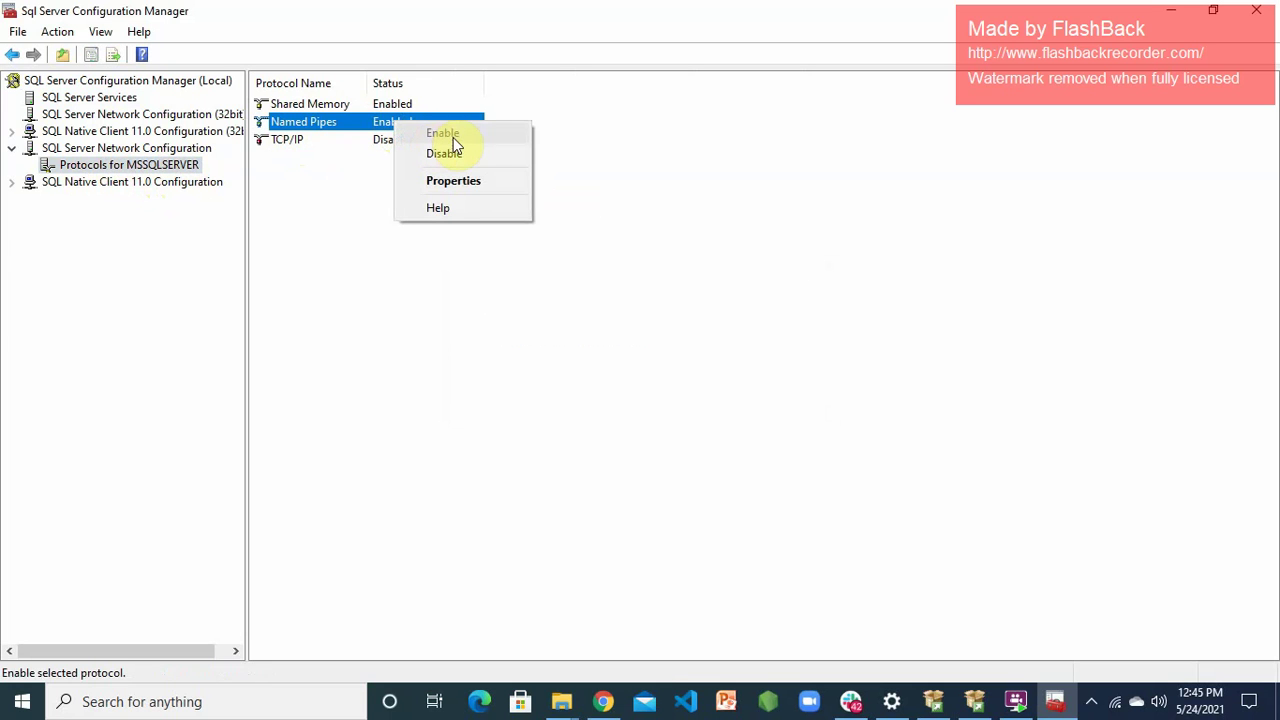
{"action": "left_click", "coordinate": [322, 127]}
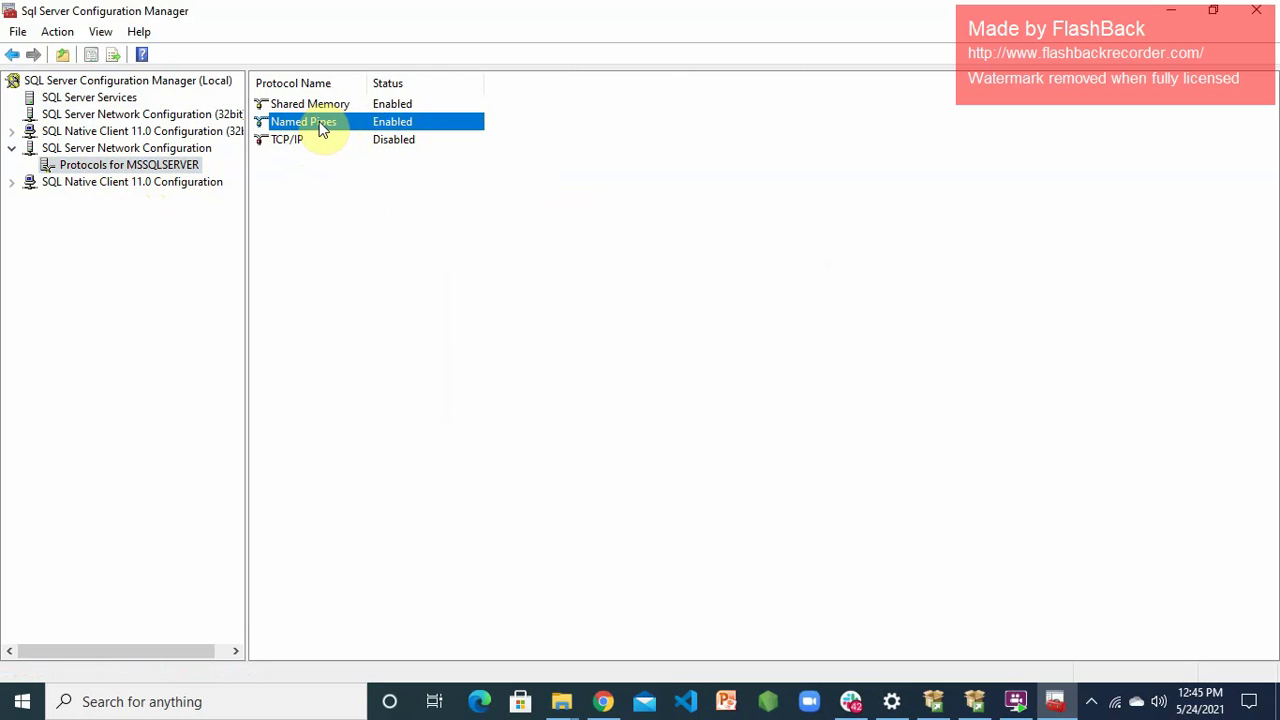
Enable the TCP/IP protocol for MSSQLSERVER and acknowledge the service restart notice
{"action": "left_click", "coordinate": [400, 145]}
{"action": "right_click", "coordinate": [404, 142]}
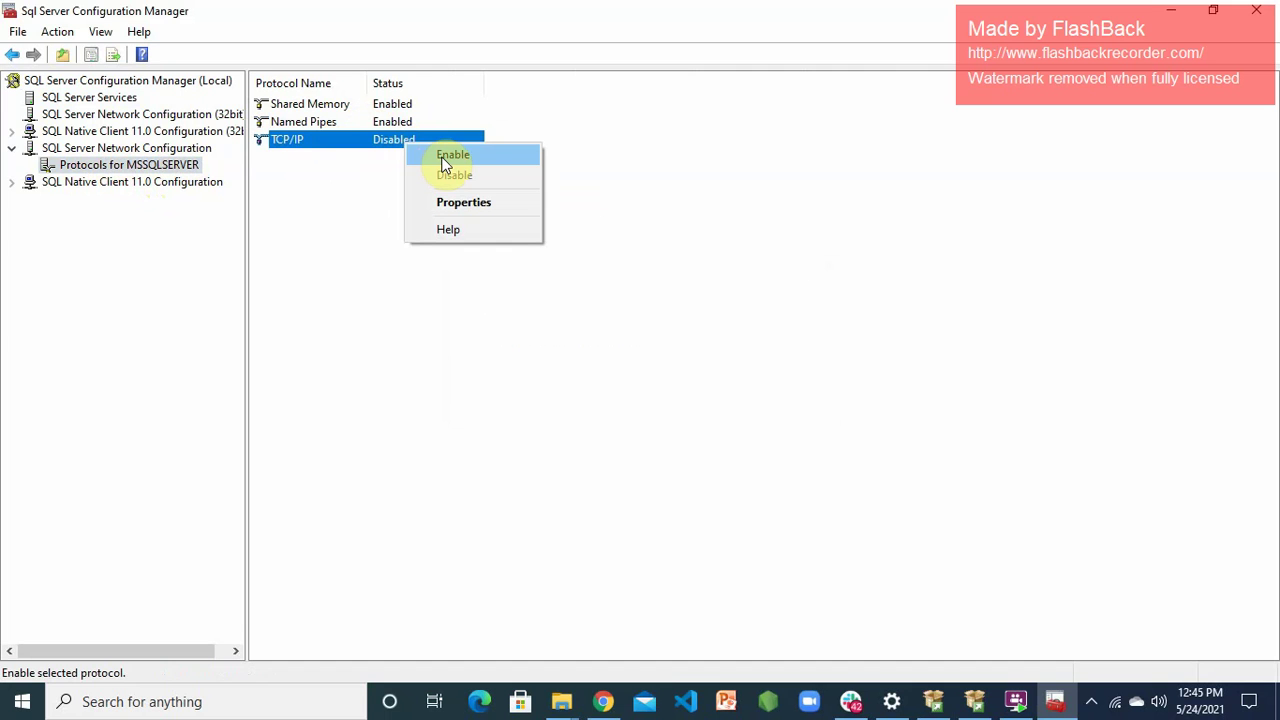
{"action": "left_click", "coordinate": [447, 156]}
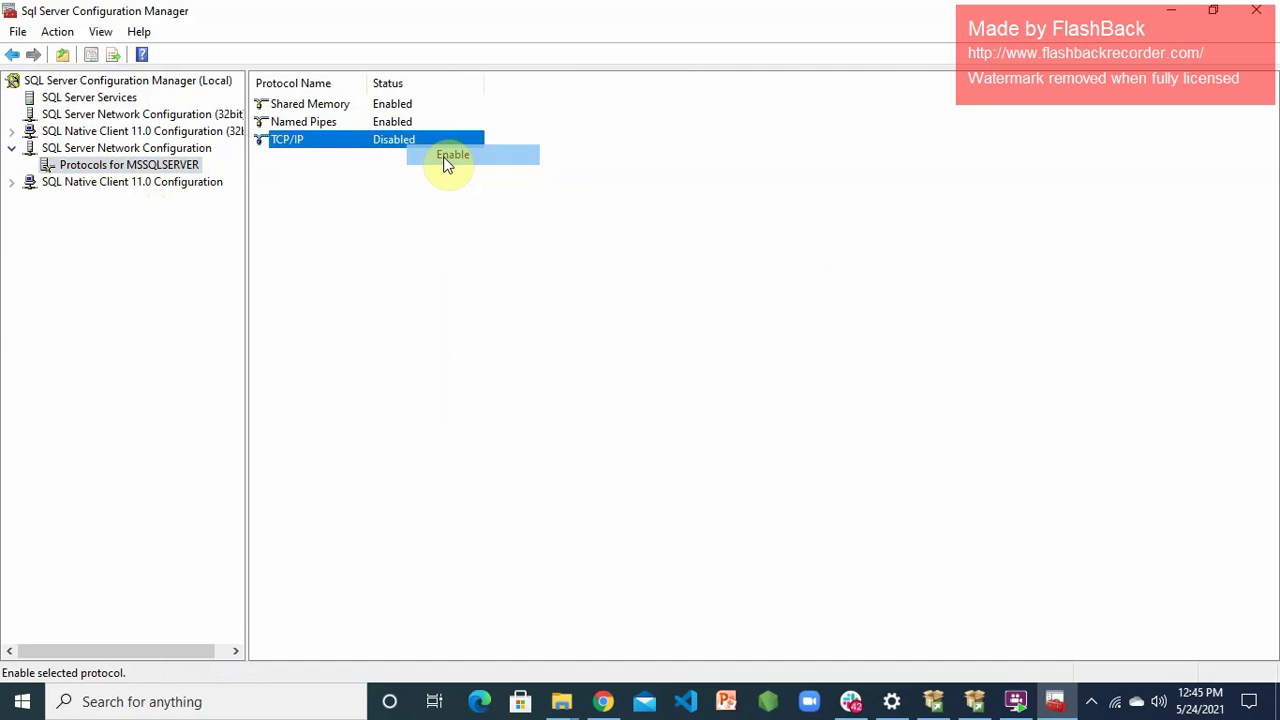
{"action": "left_click", "coordinate": [776, 389]}
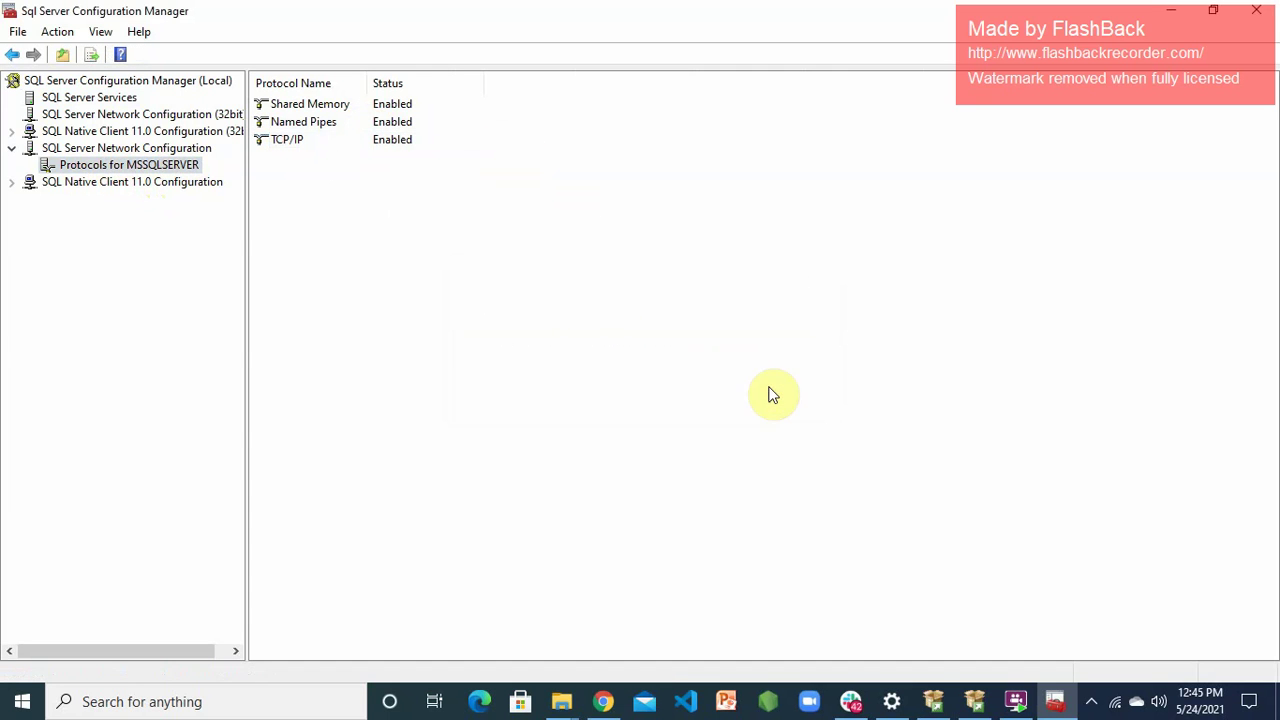
Open the TCP/IP properties and examine the general protocol settings and the IP address settings
{"action": "right_click", "coordinate": [412, 147]}
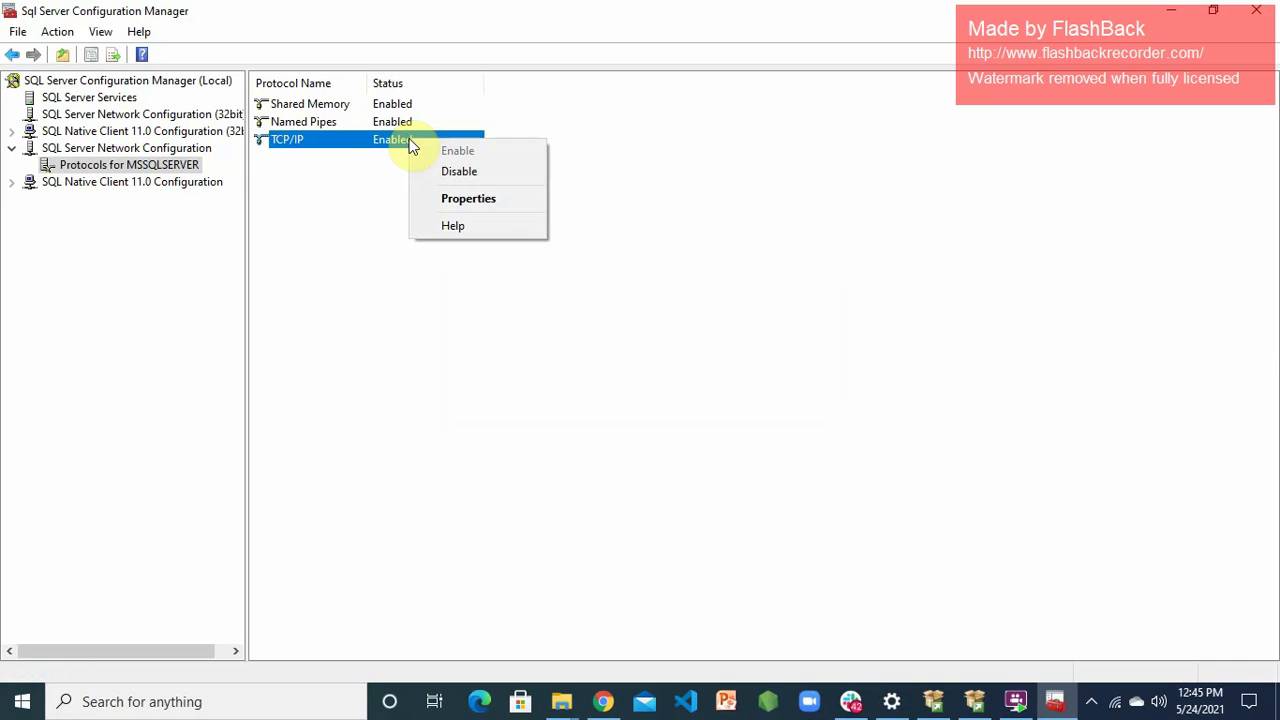
{"action": "left_click", "coordinate": [470, 204]}
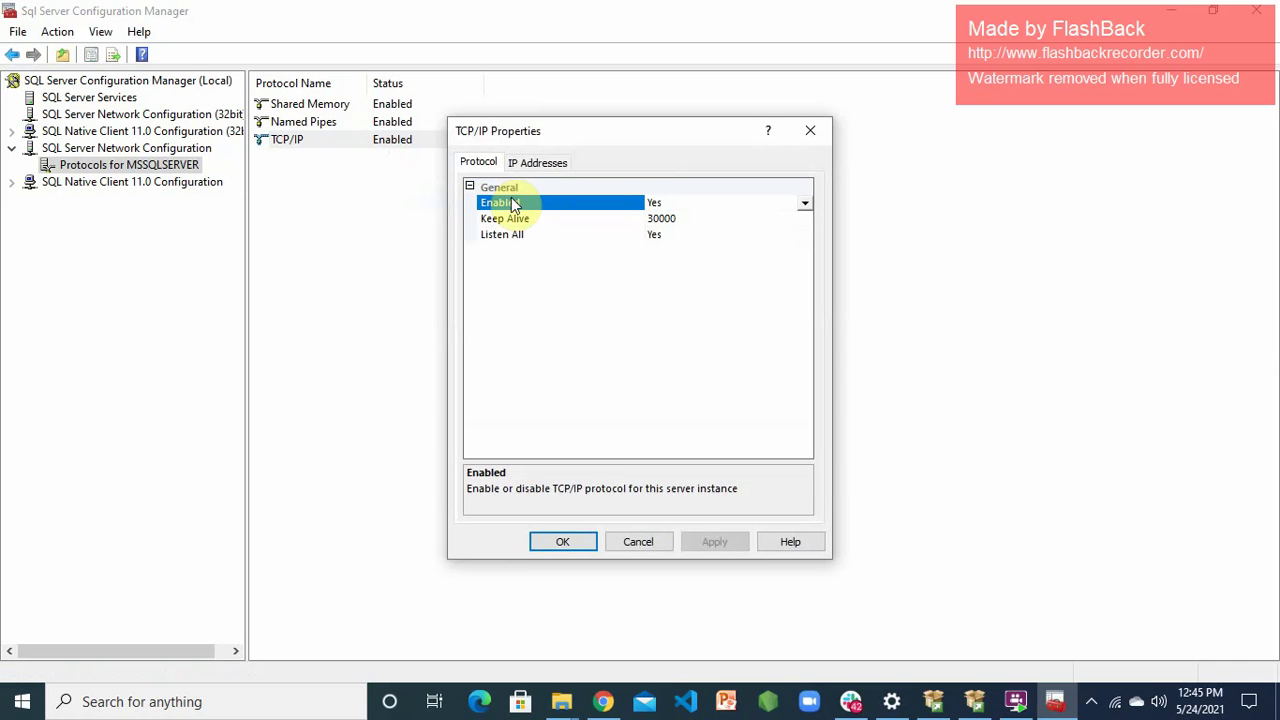
{"action": "left_click_drag", "start_coordinate": [474, 122], "coordinate": [465, 114]}
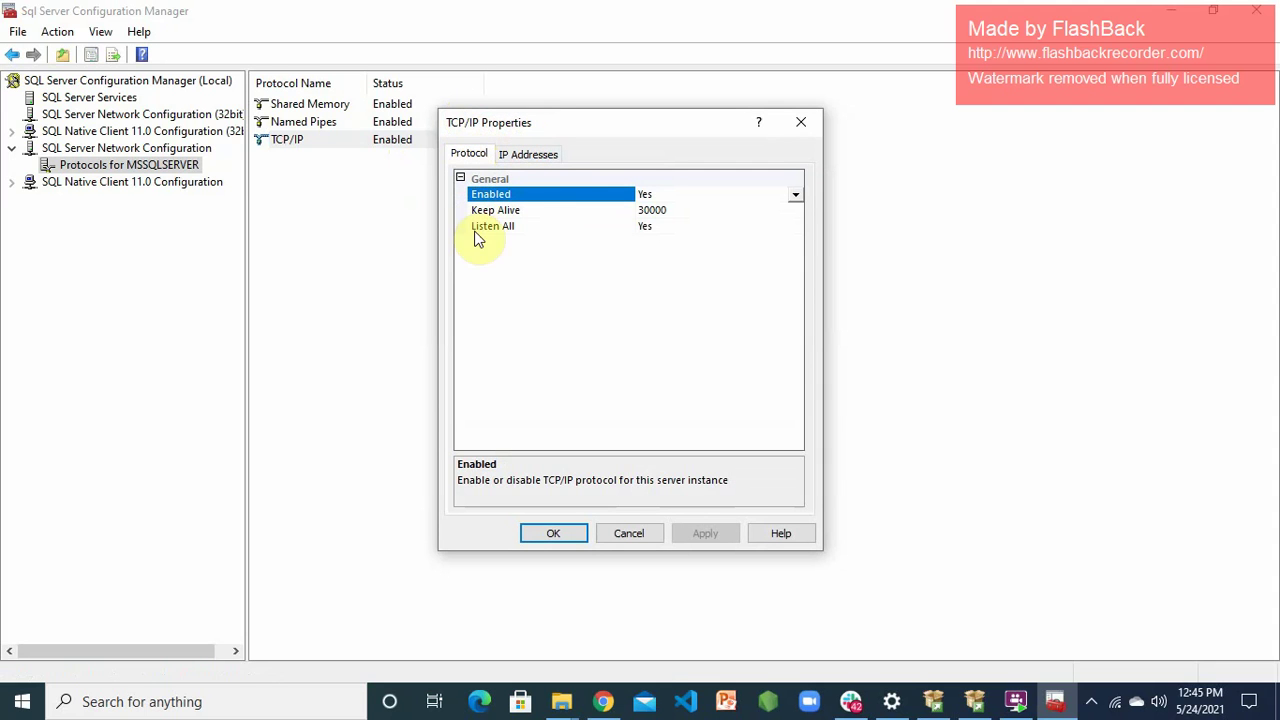
{"action": "left_click", "coordinate": [521, 152]}
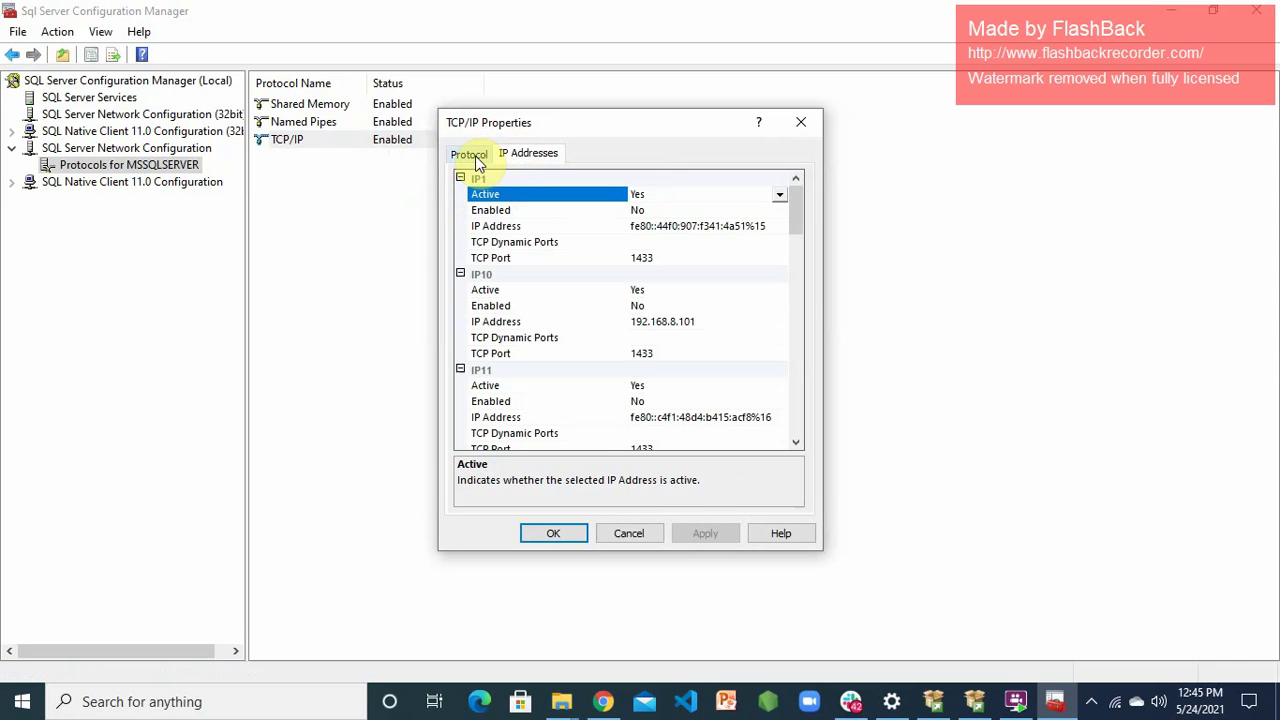
{"action": "left_click", "coordinate": [470, 157]}
{"action": "left_click", "coordinate": [527, 160]}
Check the TCP port under IPAll in the IP address settings and accept the TCP/IP properties
{"action": "scroll", "coordinate": [795, 265], "scroll_direction": "down", "scroll_amount": 2}
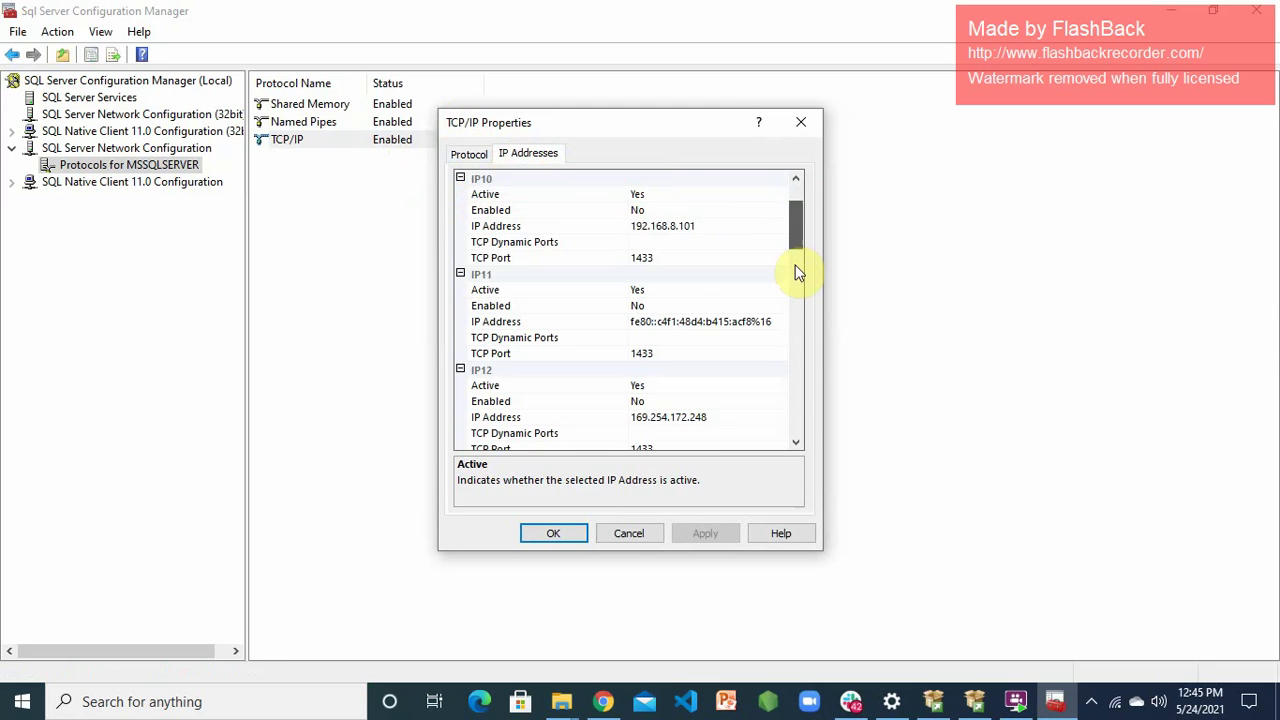
{"action": "left_click_drag", "start_coordinate": [797, 270], "coordinate": [794, 447]}
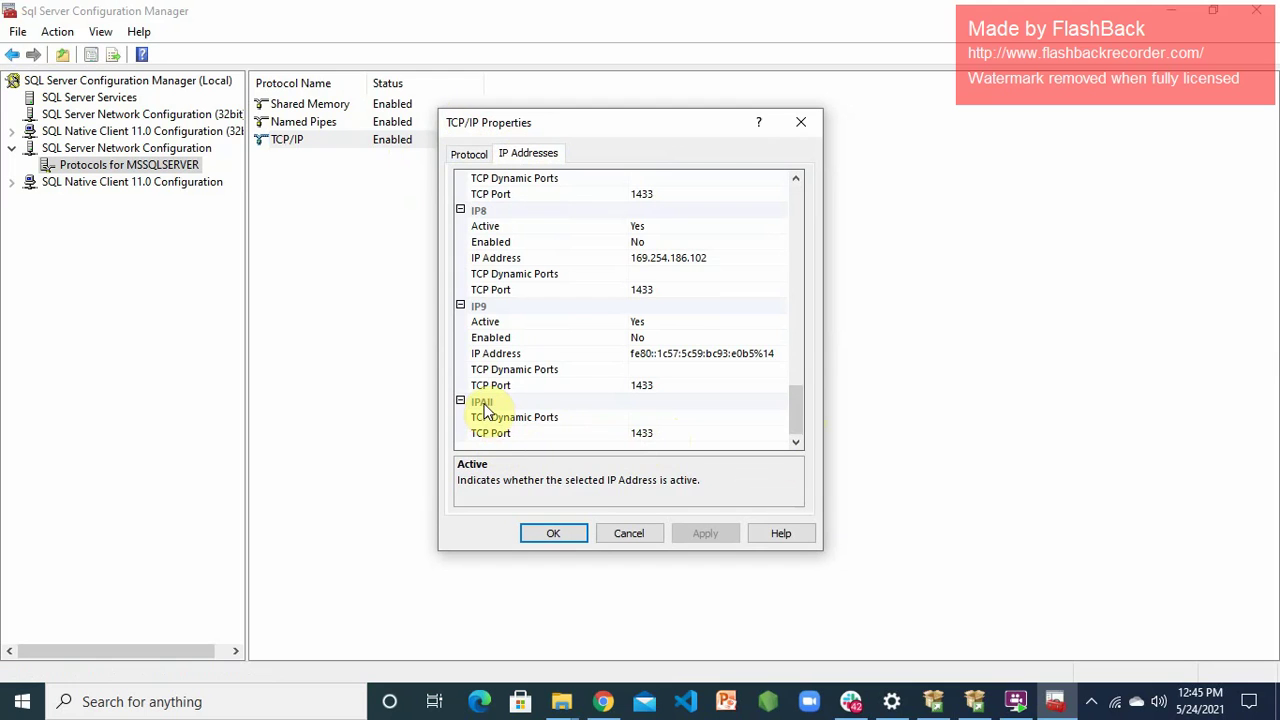
{"action": "left_click", "coordinate": [644, 435]}
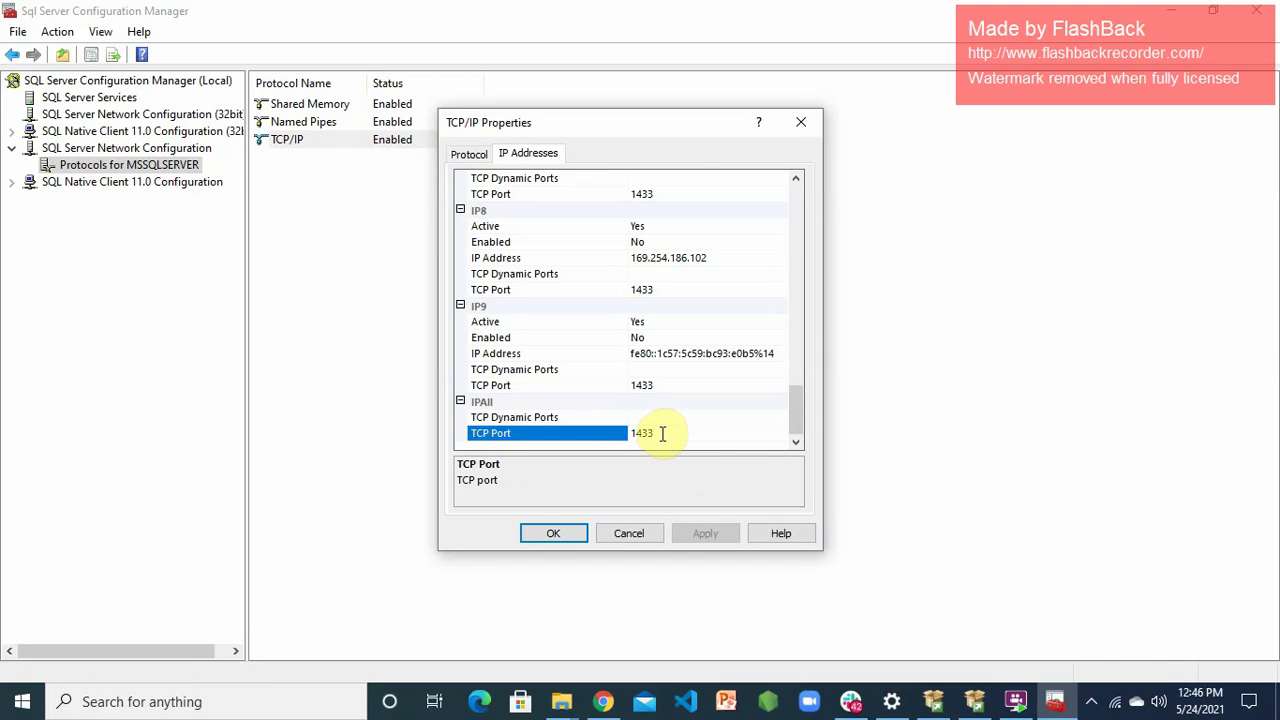
{"action": "double_click", "coordinate": [640, 435]}
{"action": "left_click", "coordinate": [708, 434]}
{"action": "double_click", "coordinate": [645, 434]}
{"action": "left_click", "coordinate": [659, 434]}
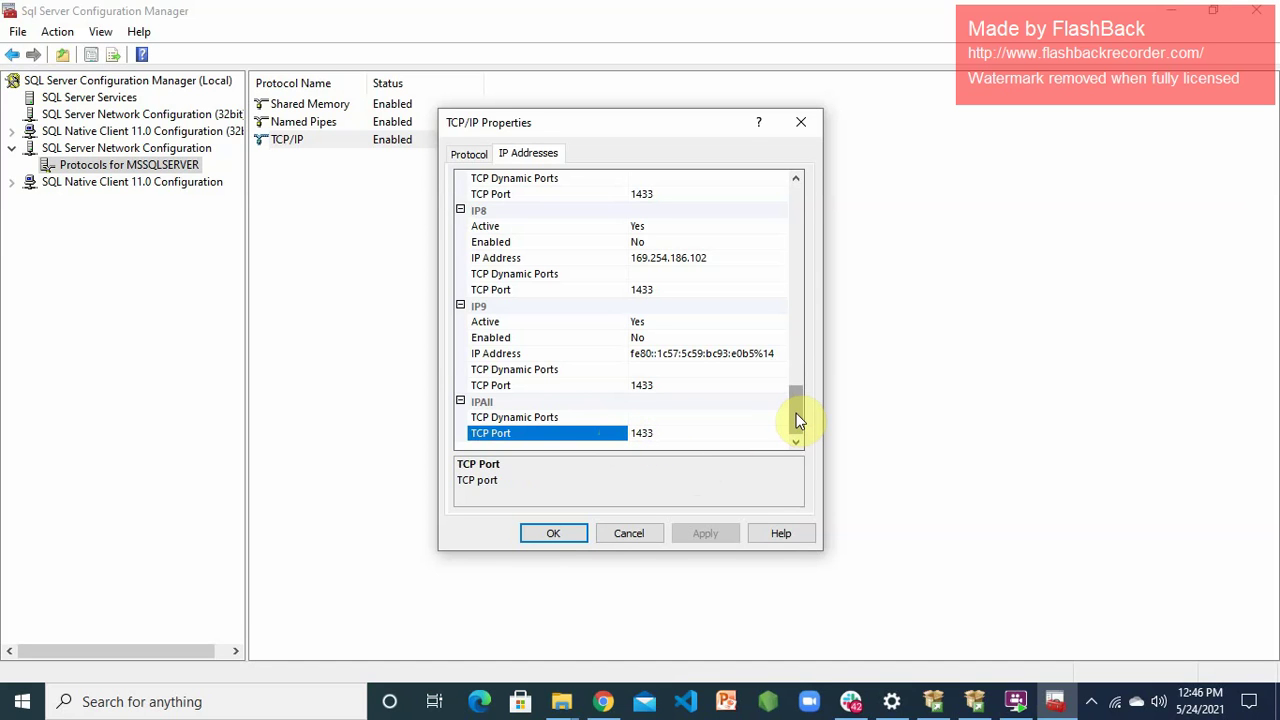
{"action": "left_click", "coordinate": [560, 534]}
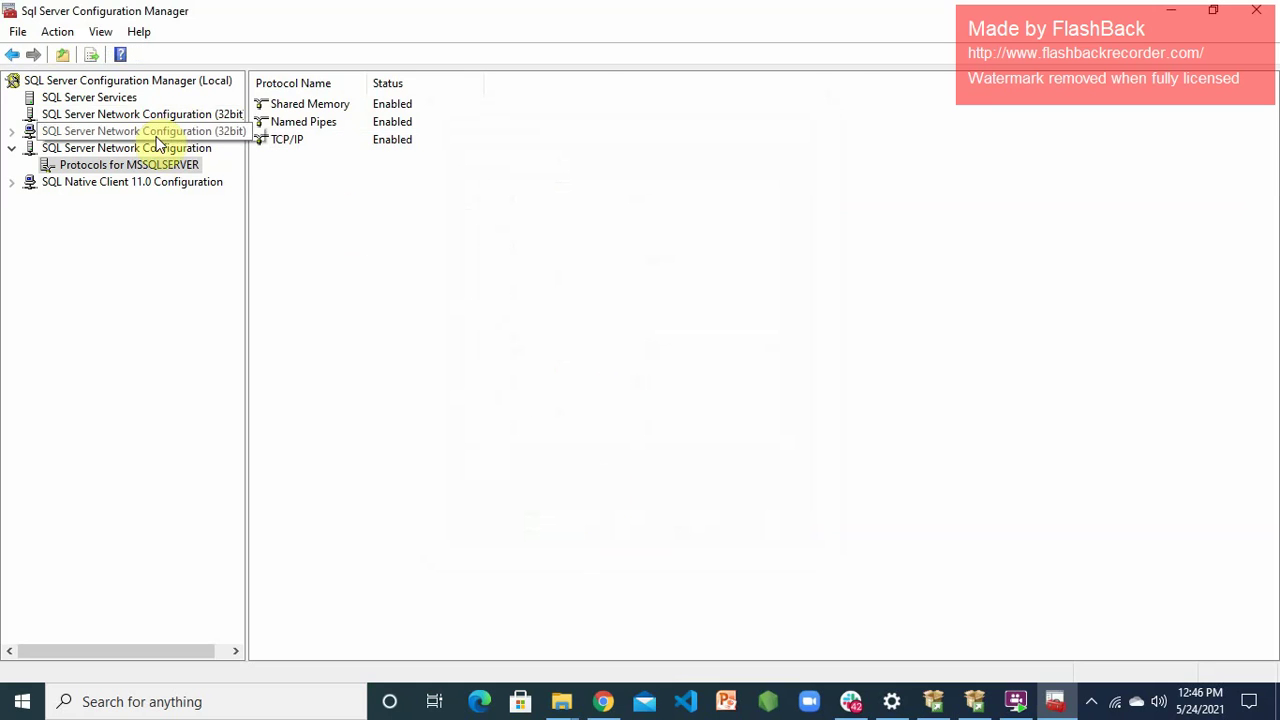
In SQL Server Services, set the SQL Server Browser service's start mode to Automatic and apply the change
{"action": "left_click", "coordinate": [112, 104]}
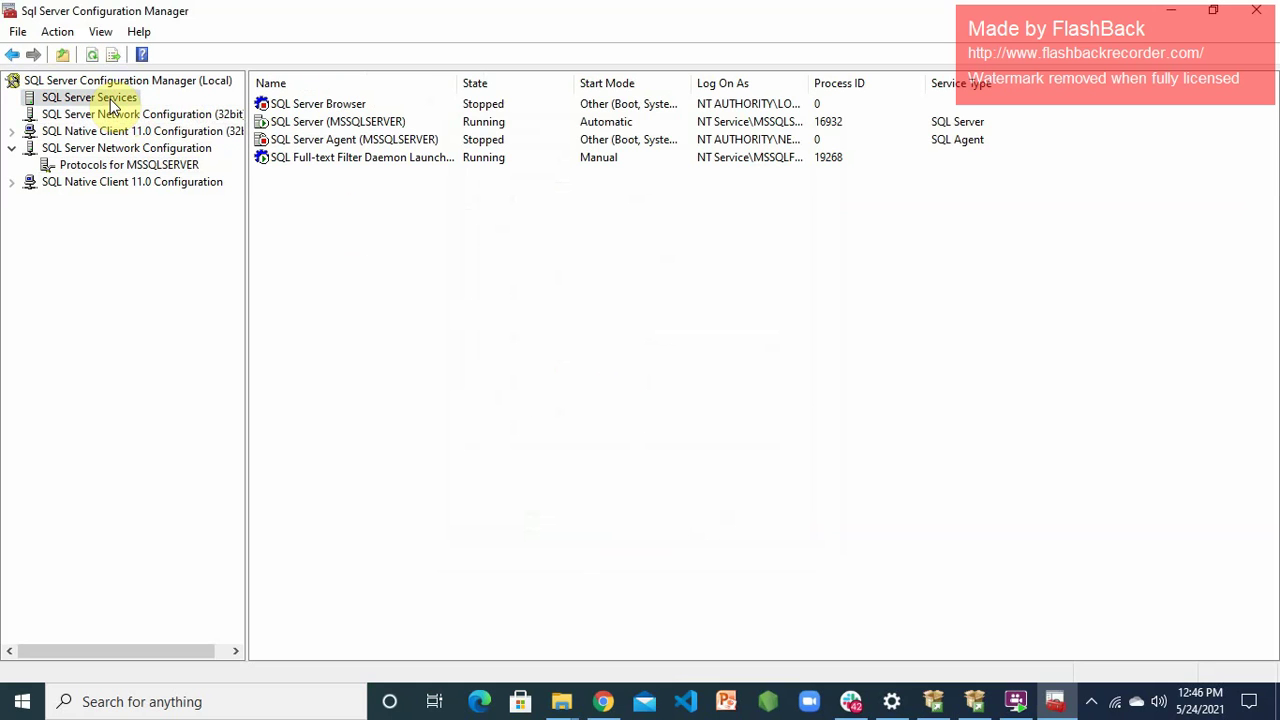
{"action": "left_click", "coordinate": [488, 108]}
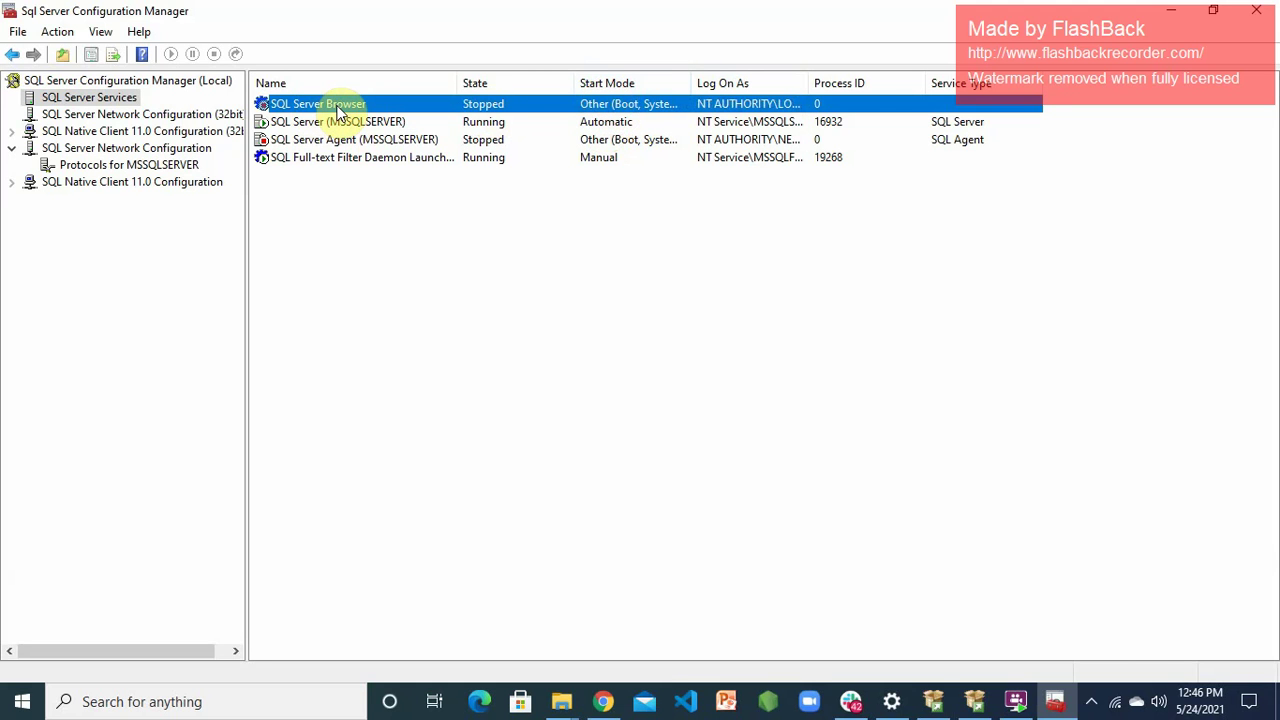
{"action": "right_click", "coordinate": [612, 106]}
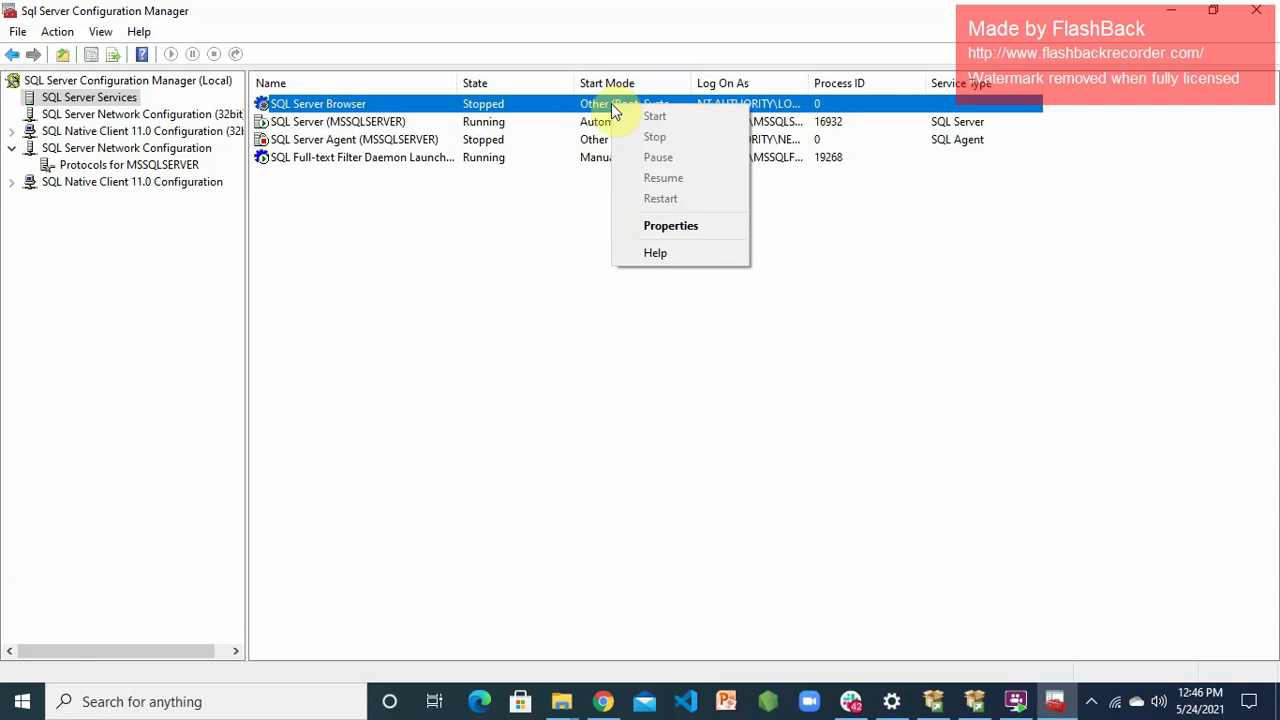
{"action": "left_click", "coordinate": [695, 234]}
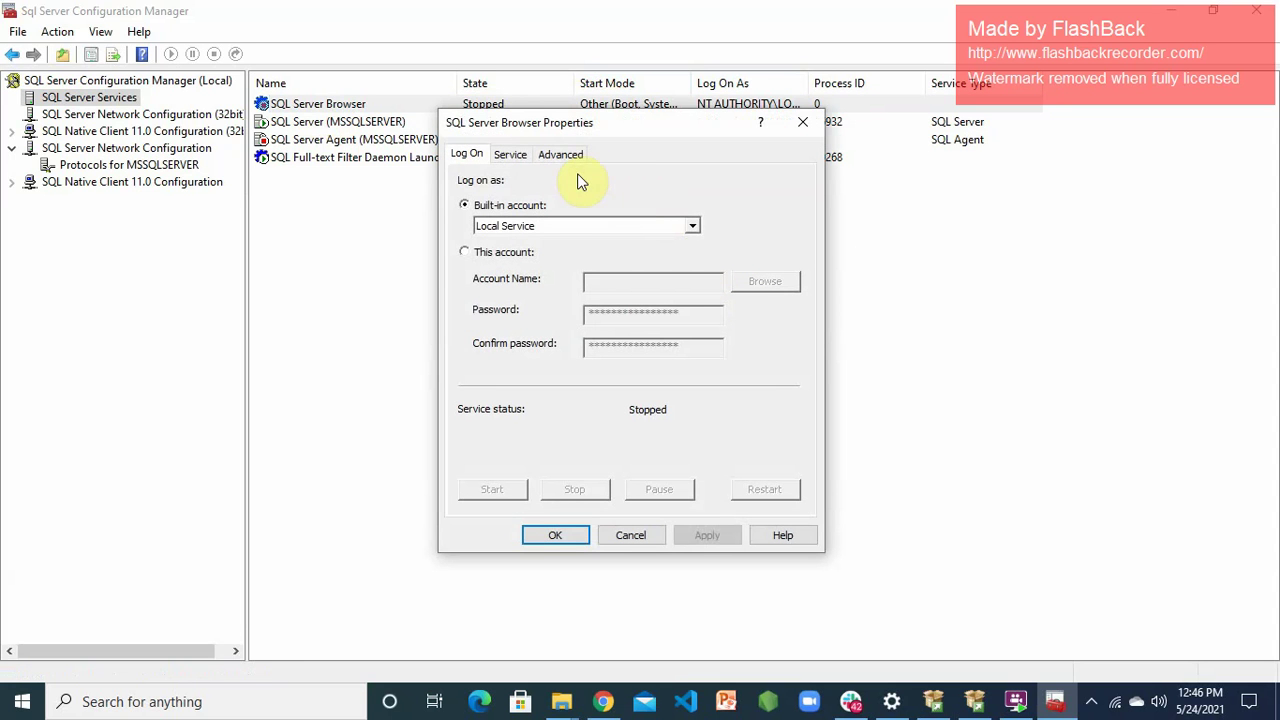
{"action": "left_click", "coordinate": [522, 158]}
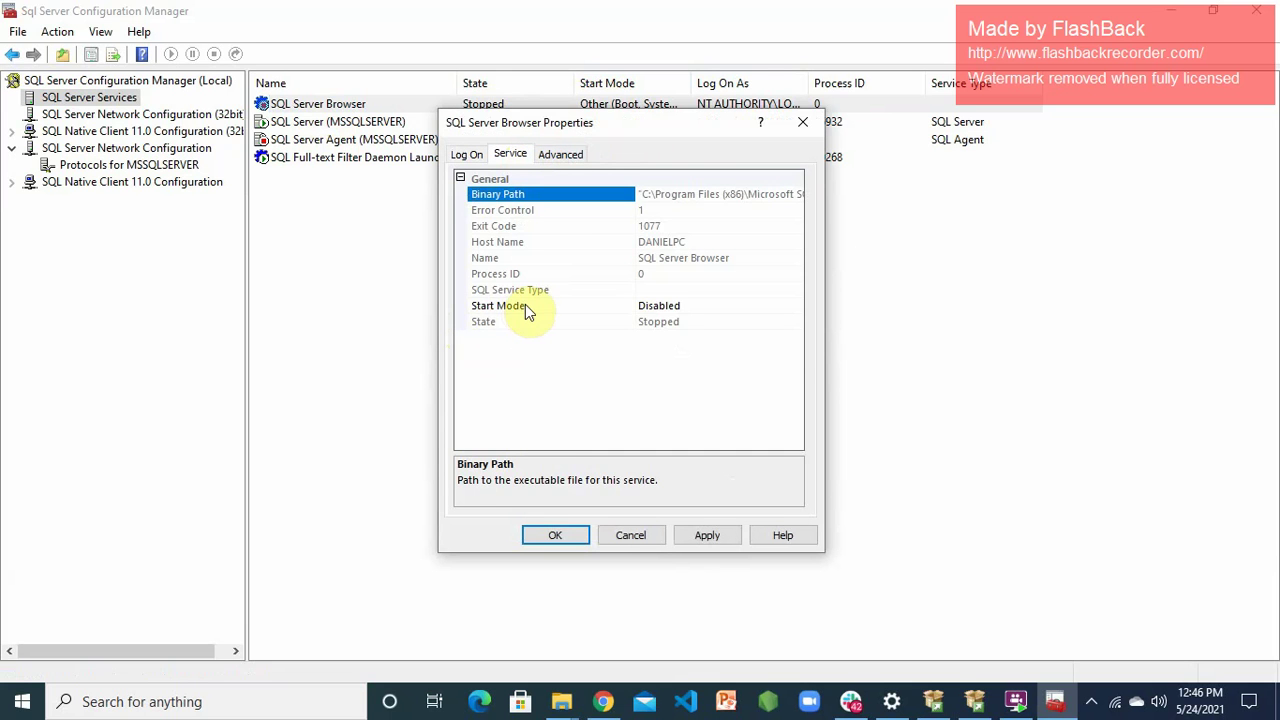
{"action": "left_click", "coordinate": [662, 310]}
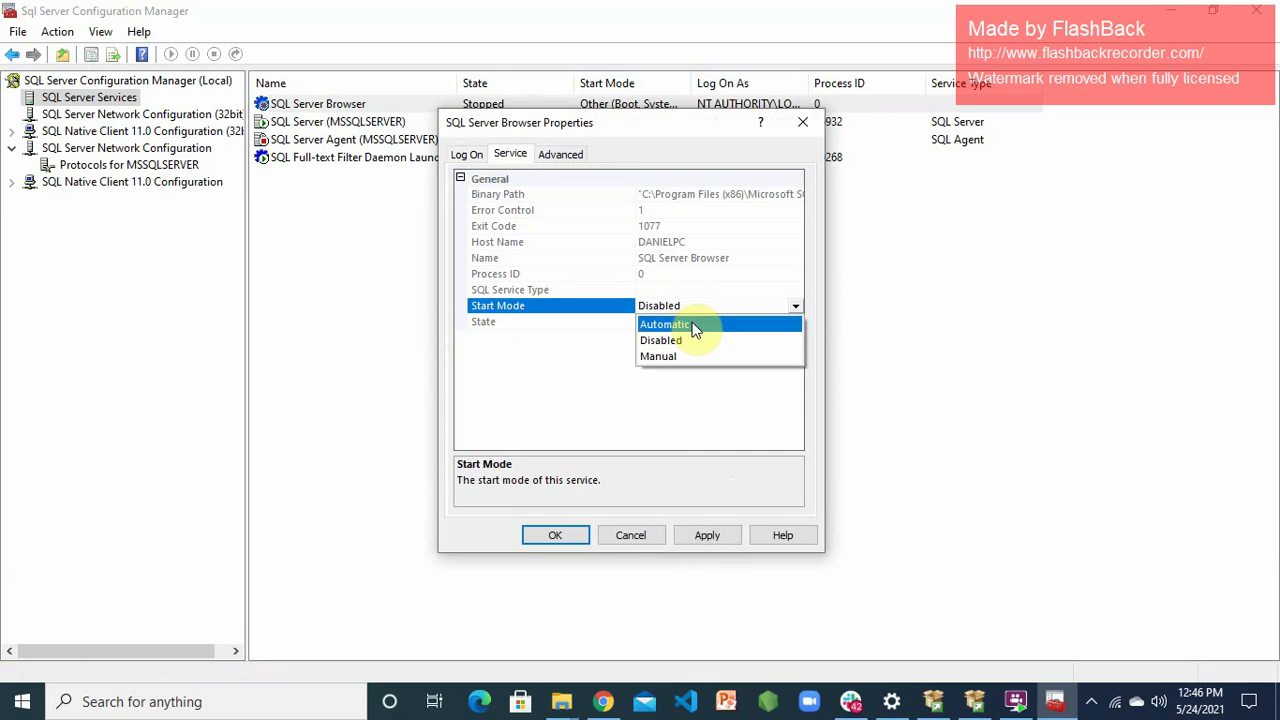
{"action": "left_click", "coordinate": [690, 325]}
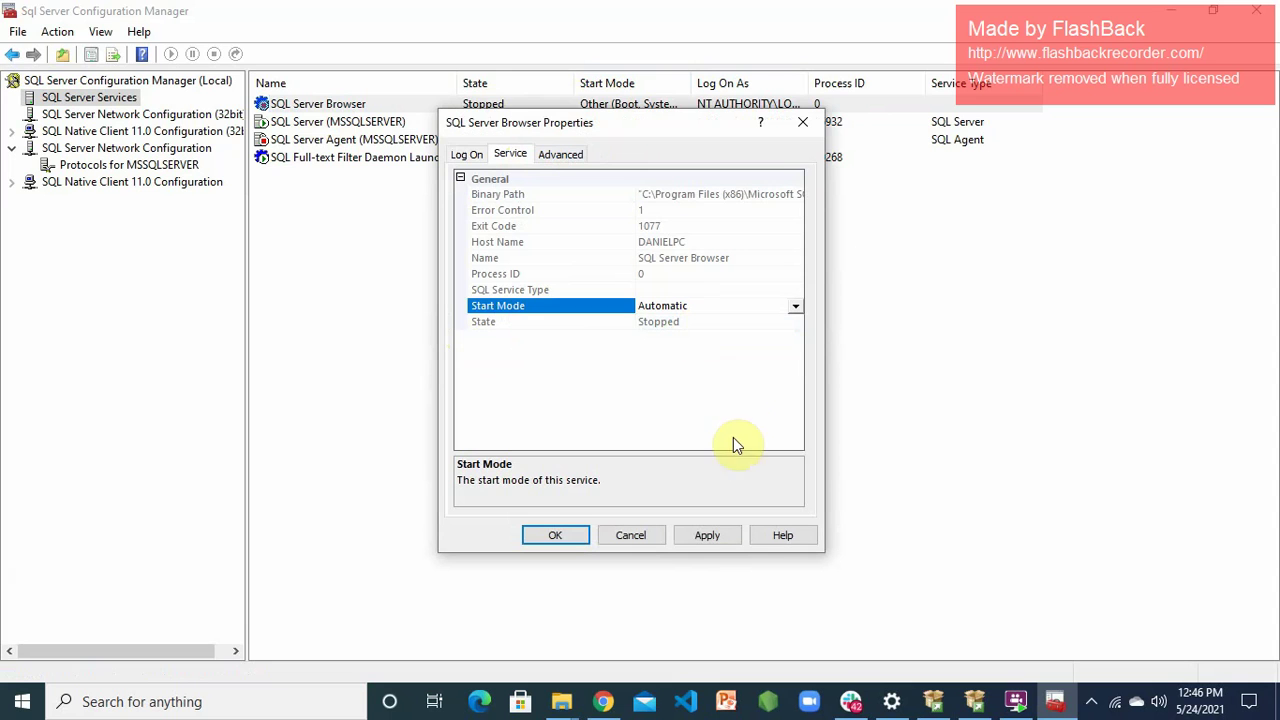
{"action": "left_click", "coordinate": [708, 536]}
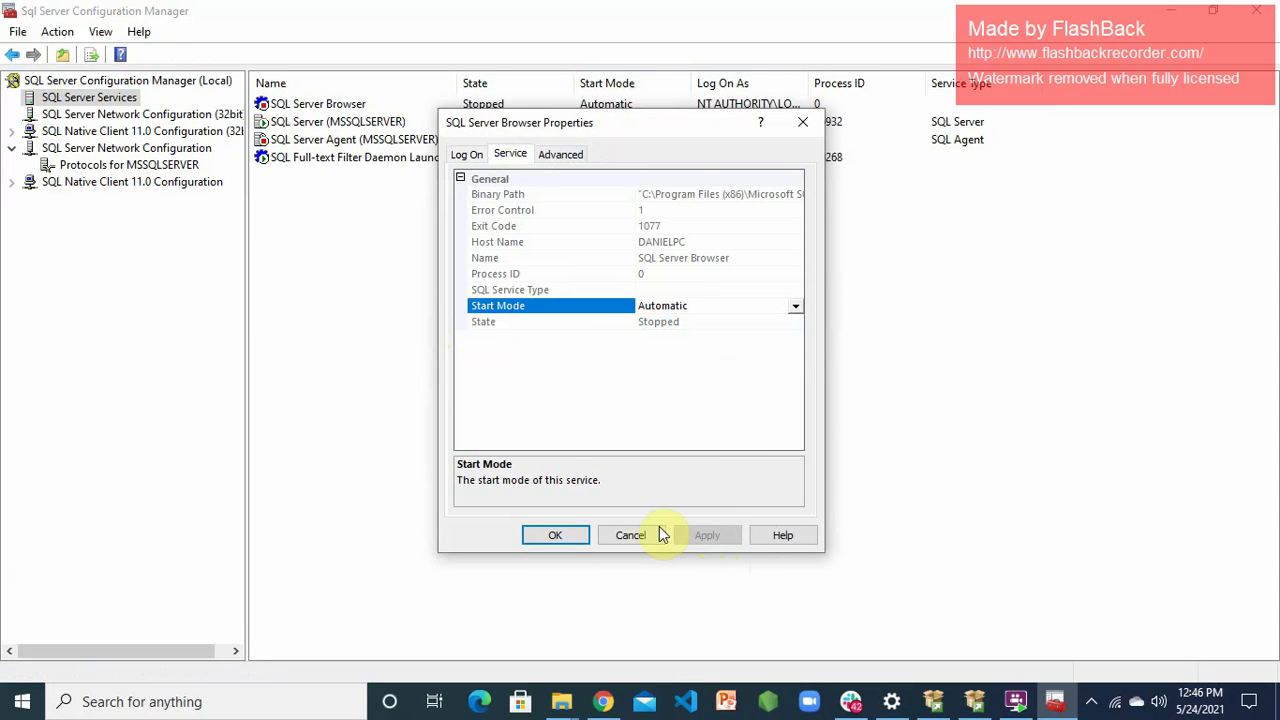
{"action": "left_click", "coordinate": [574, 536]}
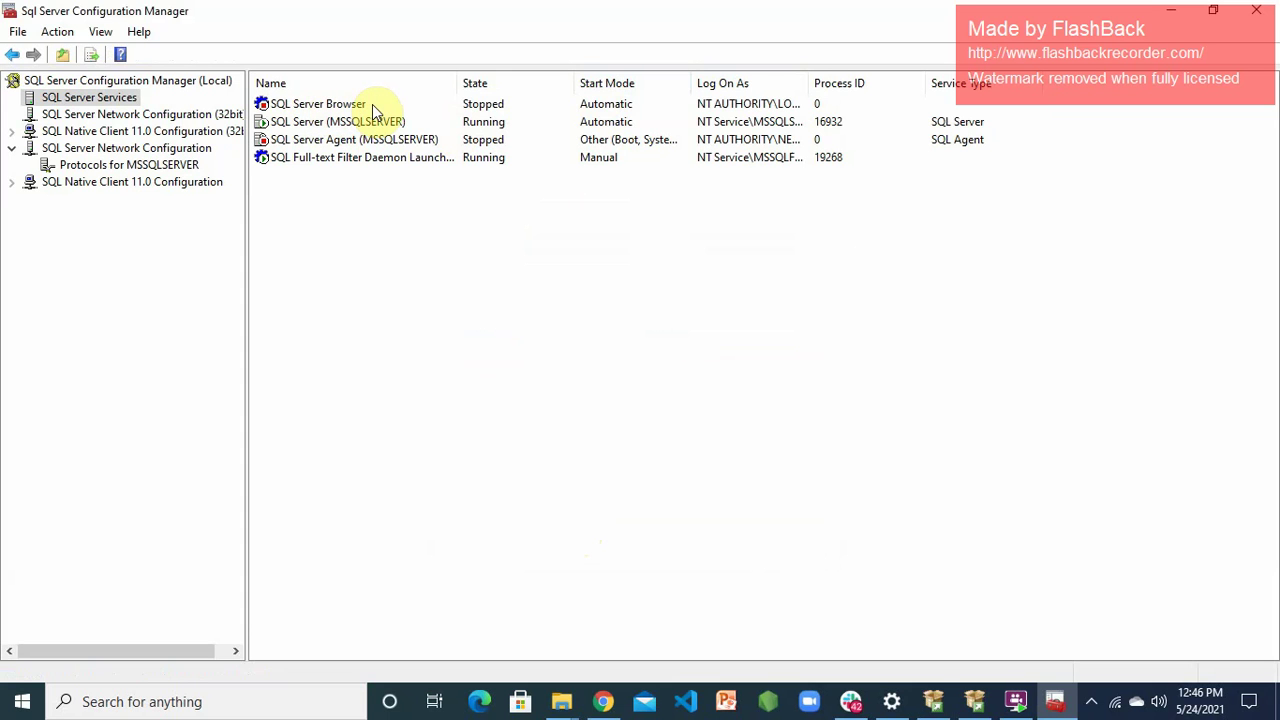
Reopen the SQL Server Browser service properties and reapply Automatic as the start mode
{"action": "double_click", "coordinate": [610, 106]}
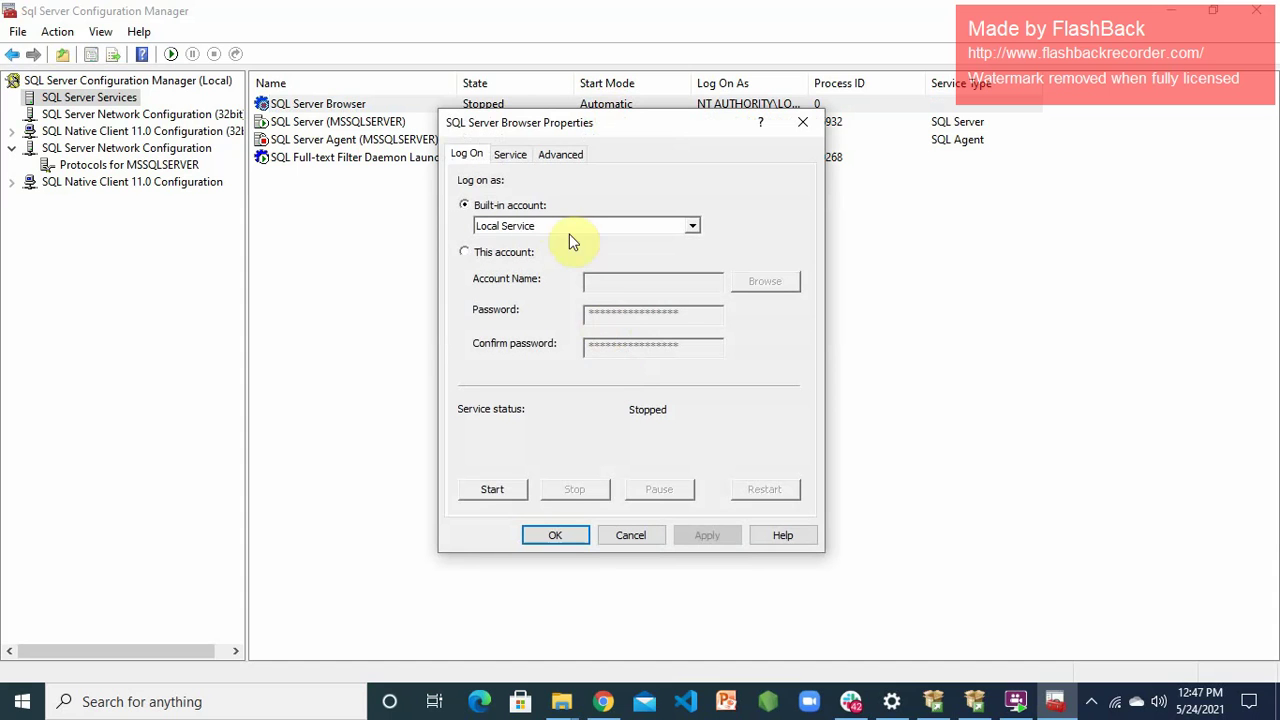
{"action": "left_click", "coordinate": [510, 155]}
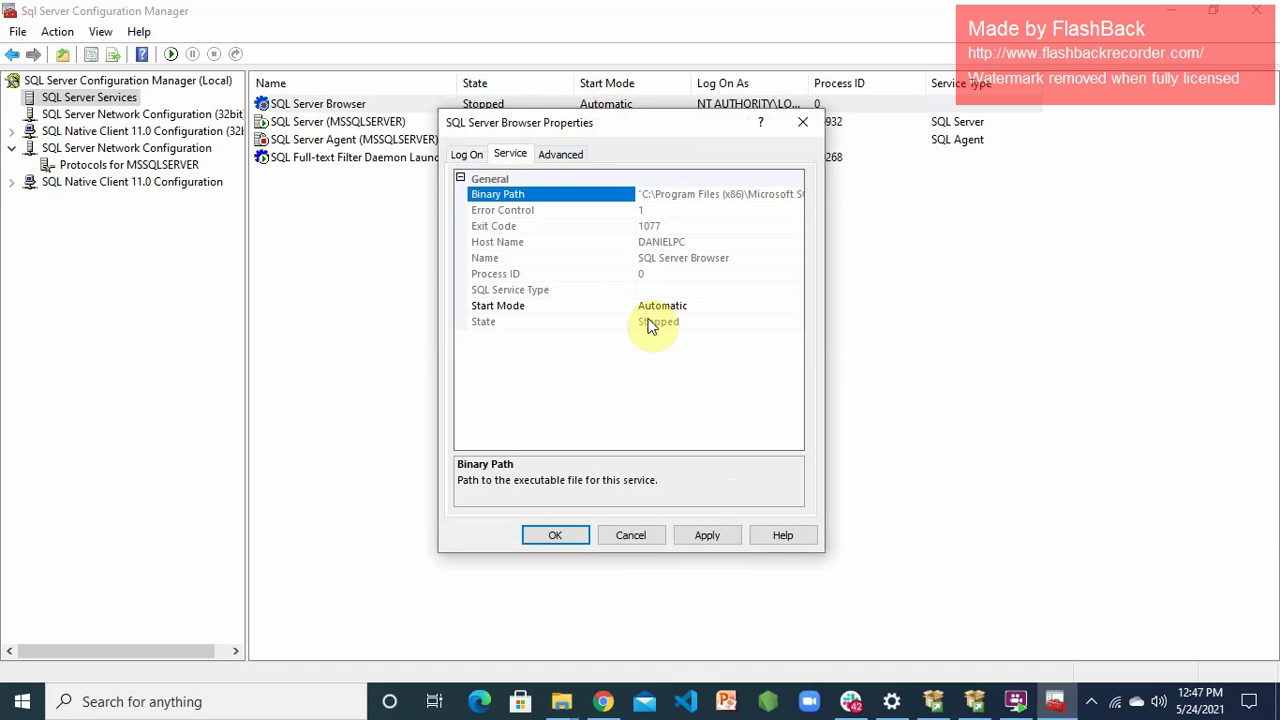
{"action": "left_click", "coordinate": [684, 310]}
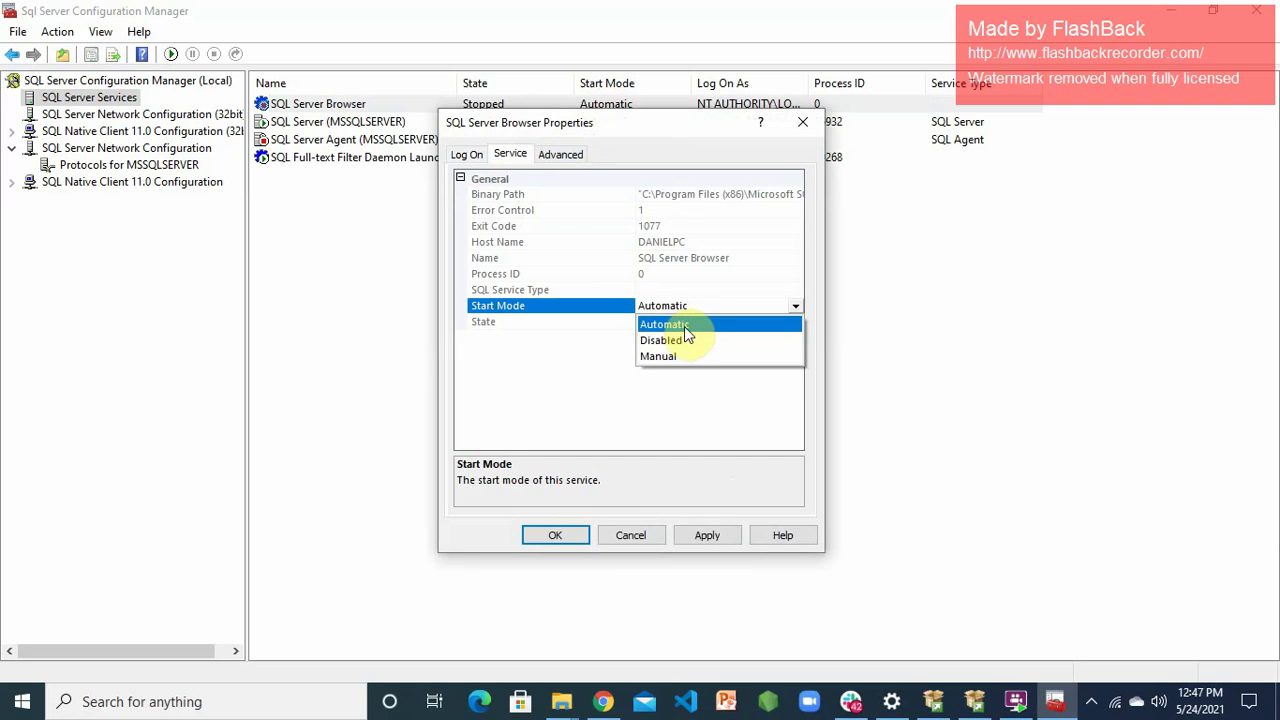
{"action": "left_click", "coordinate": [684, 326]}
{"action": "left_click", "coordinate": [712, 534]}
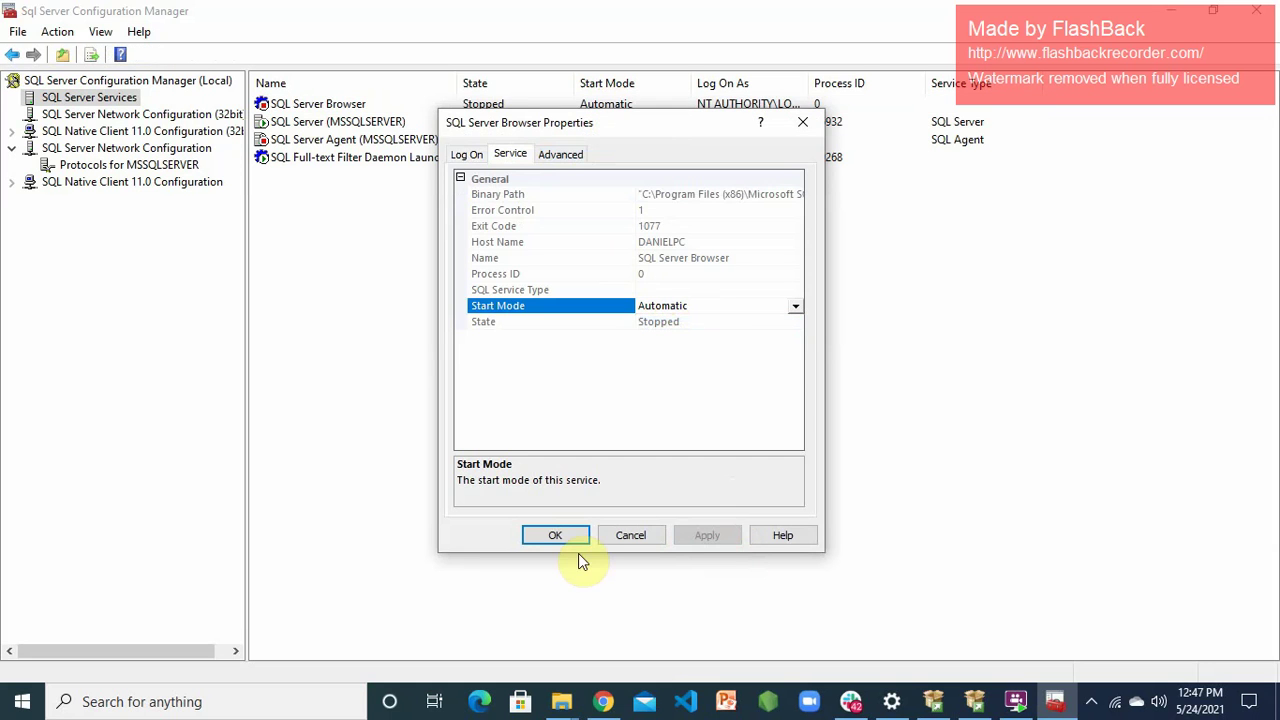
{"action": "left_click", "coordinate": [553, 538]}
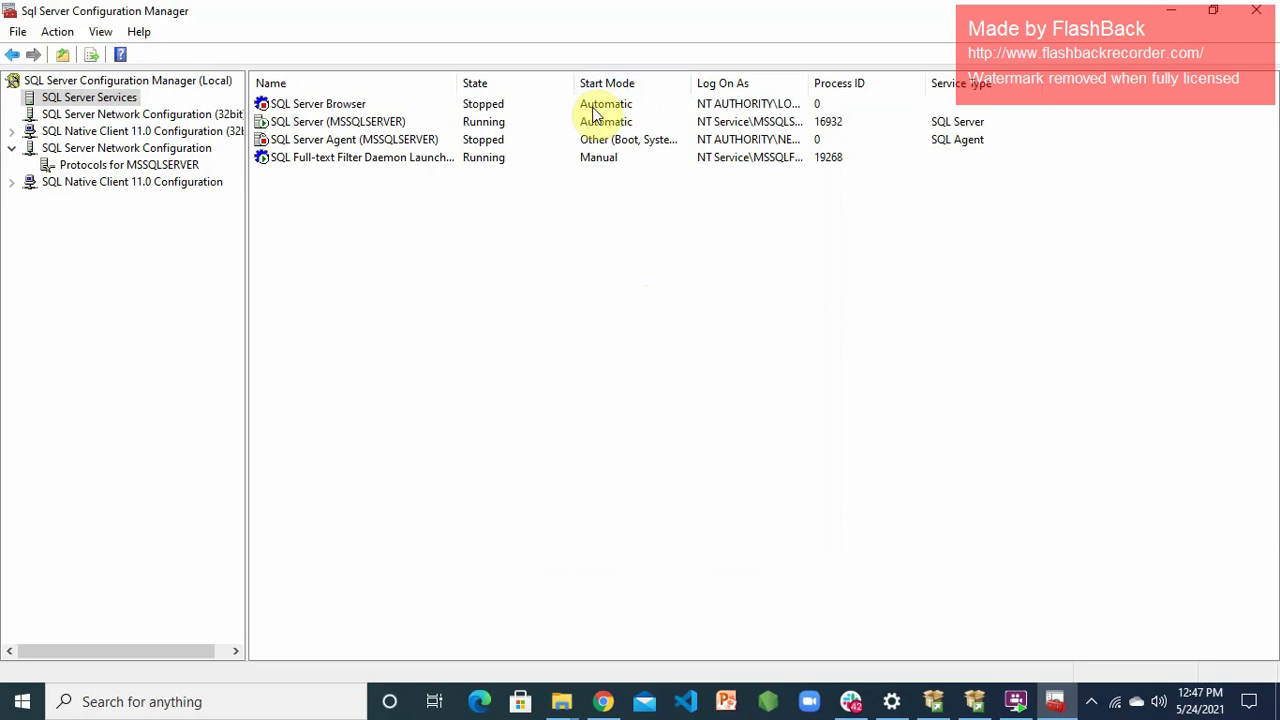
Start the SQL Server Browser service
{"action": "left_click", "coordinate": [501, 108]}
{"action": "right_click", "coordinate": [502, 106]}
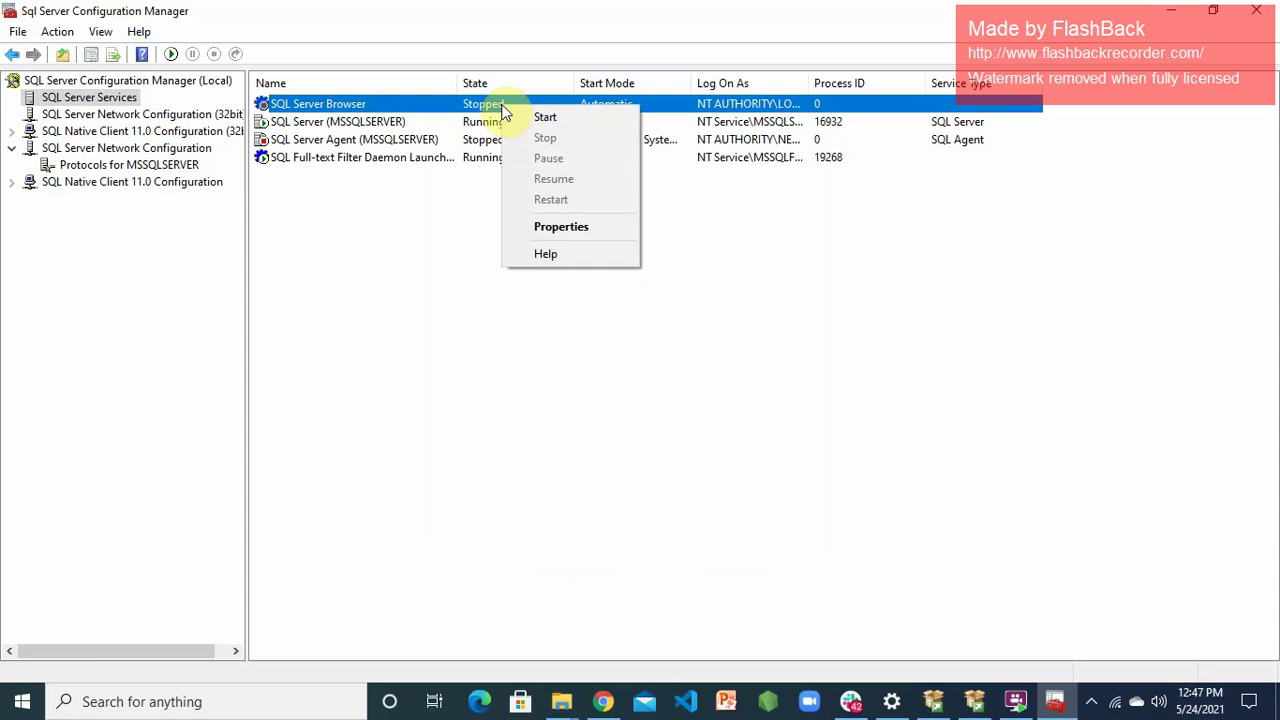
{"action": "left_click", "coordinate": [542, 119]}
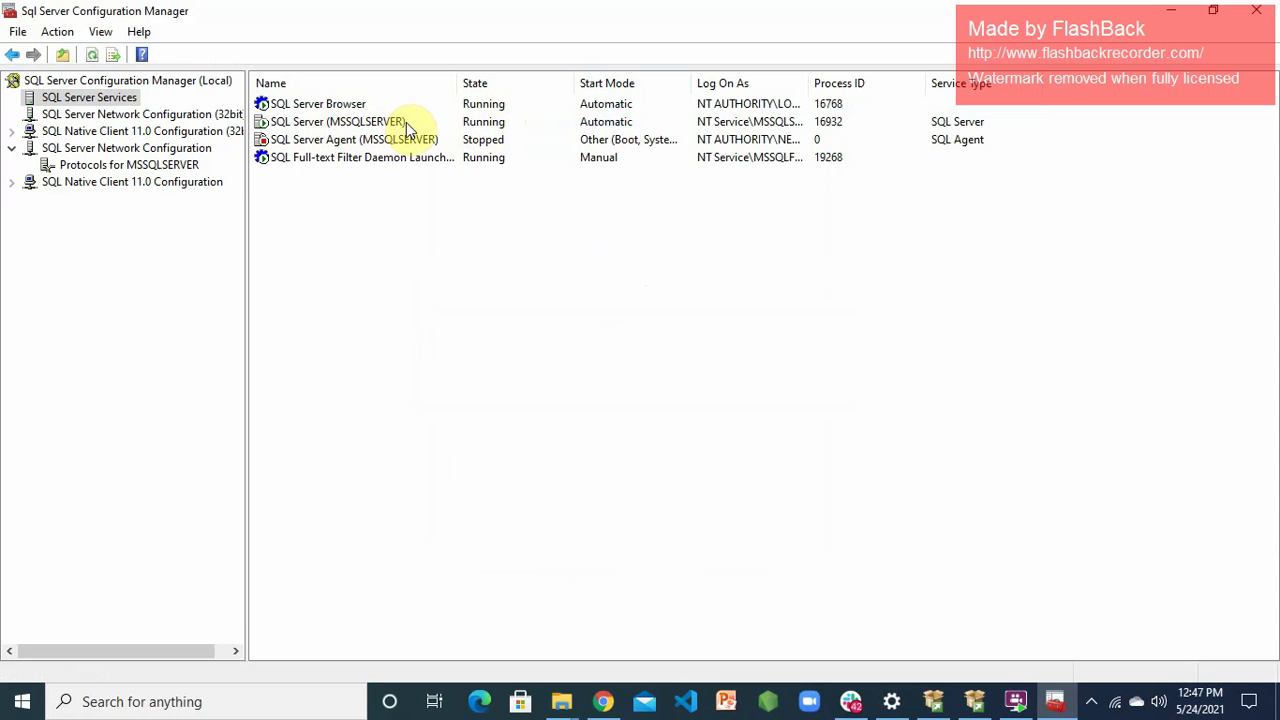
Restart the SQL Server (MSSQLSERVER) service to load the changed protocol settings
{"action": "left_click", "coordinate": [476, 126]}
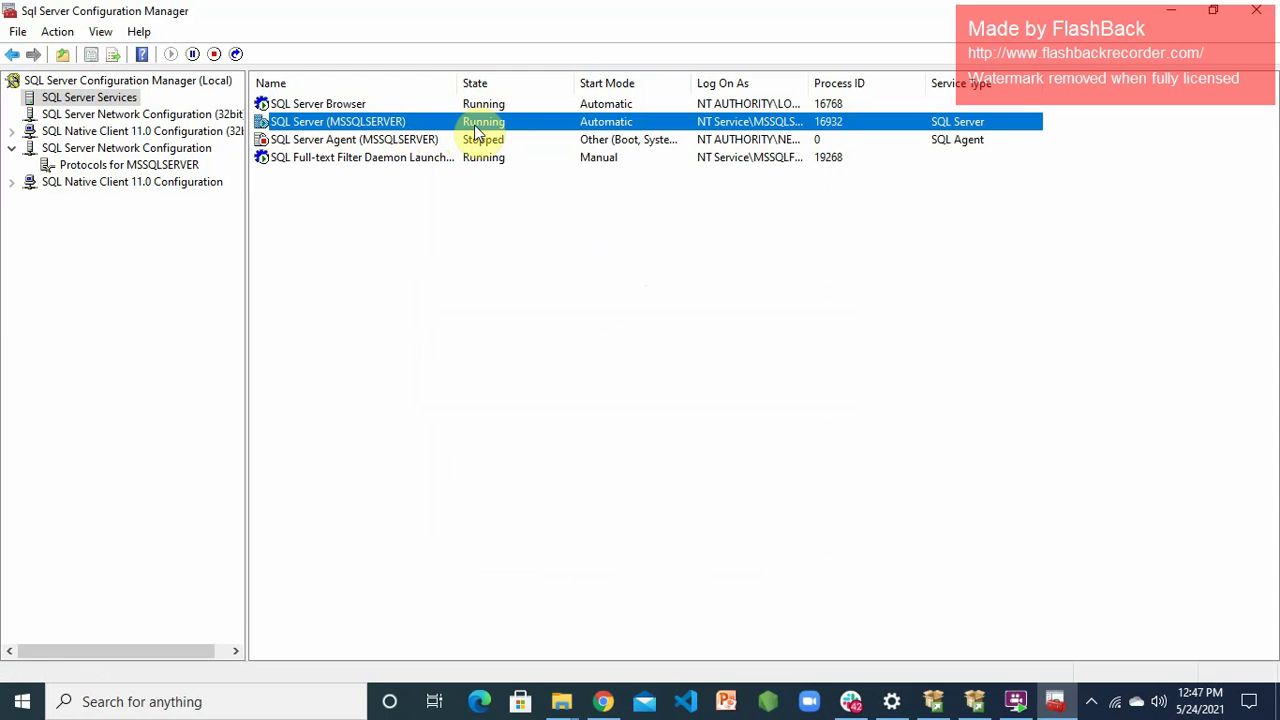
{"action": "right_click", "coordinate": [477, 130]}
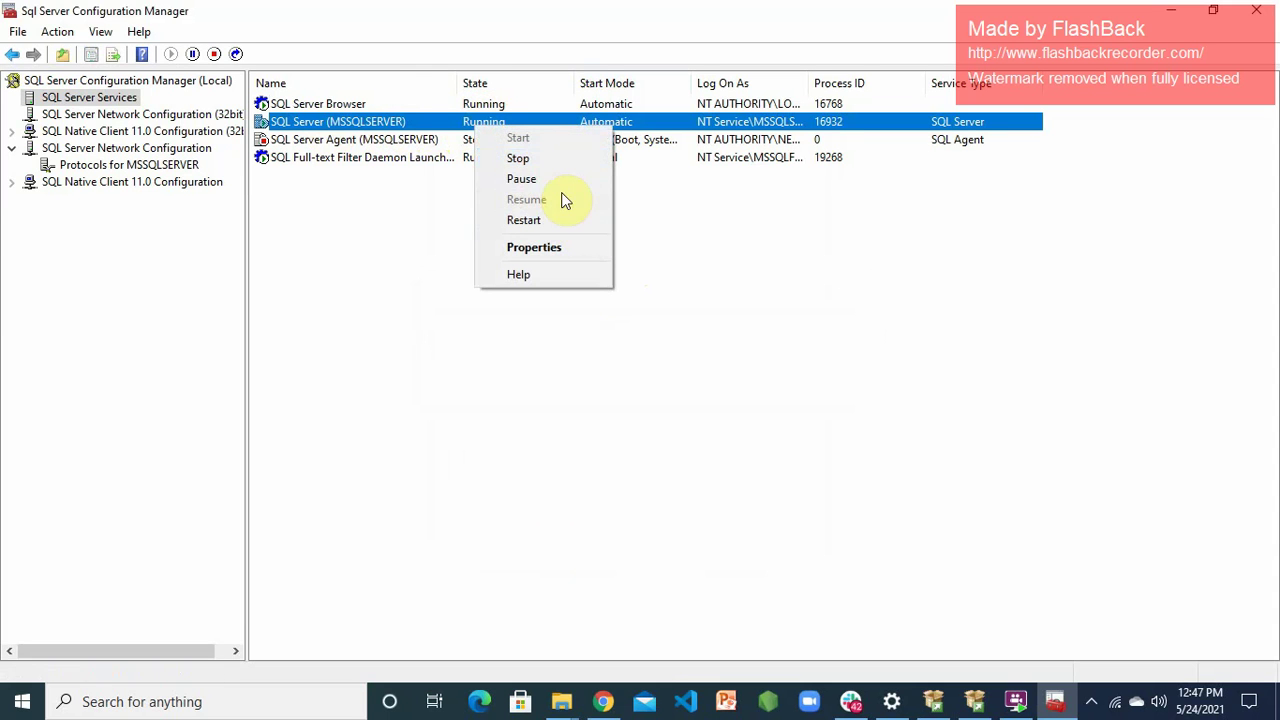
{"action": "left_click", "coordinate": [556, 218]}
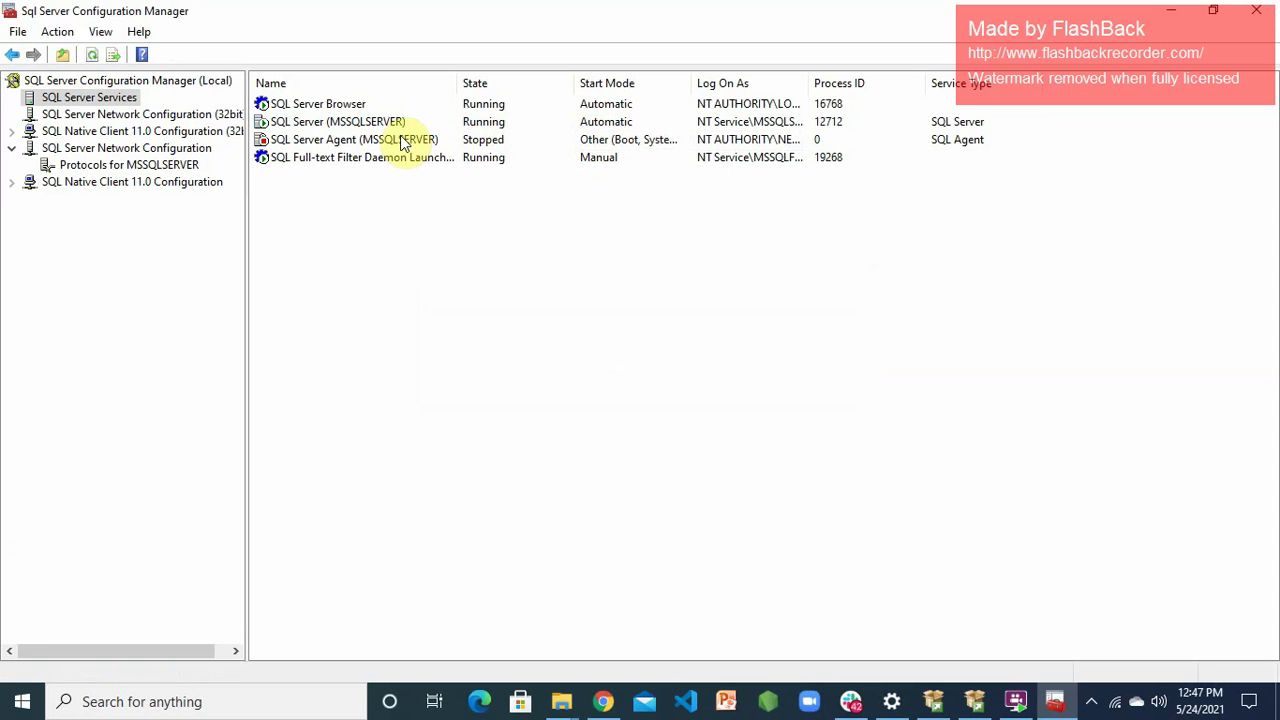
{"action": "left_click", "coordinate": [213, 705]}
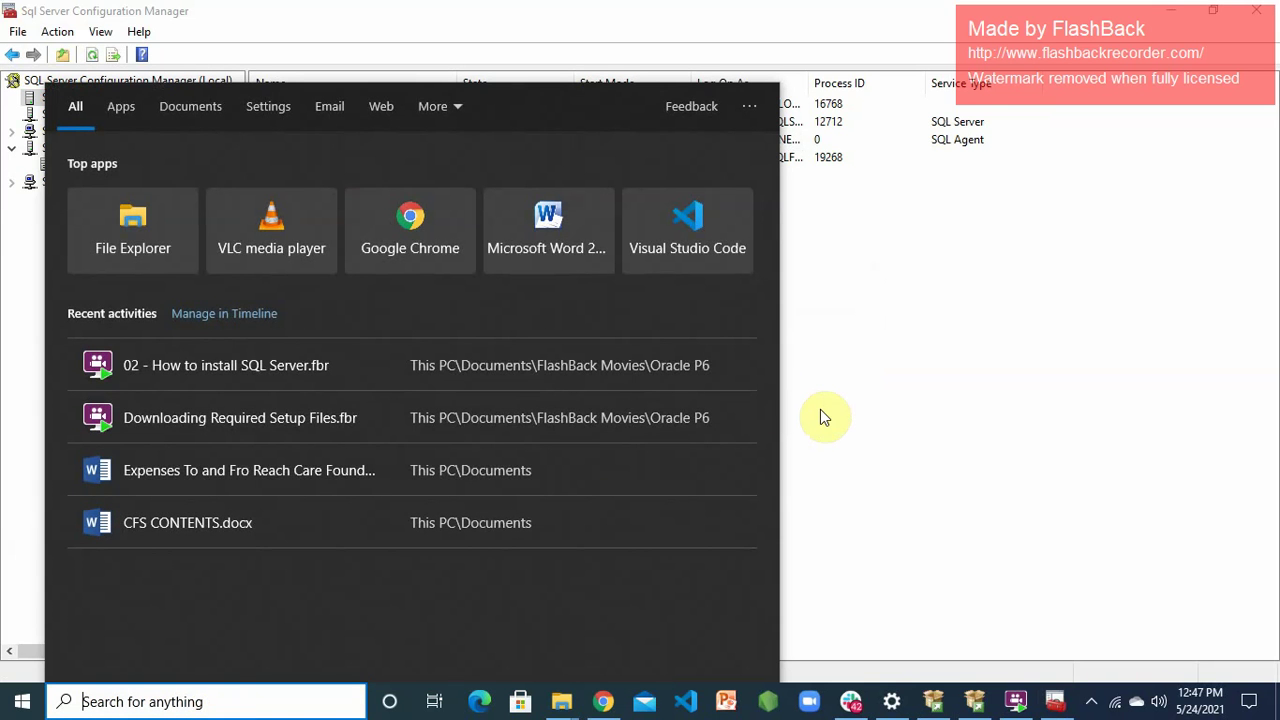
{"action": "left_click", "coordinate": [820, 410]}
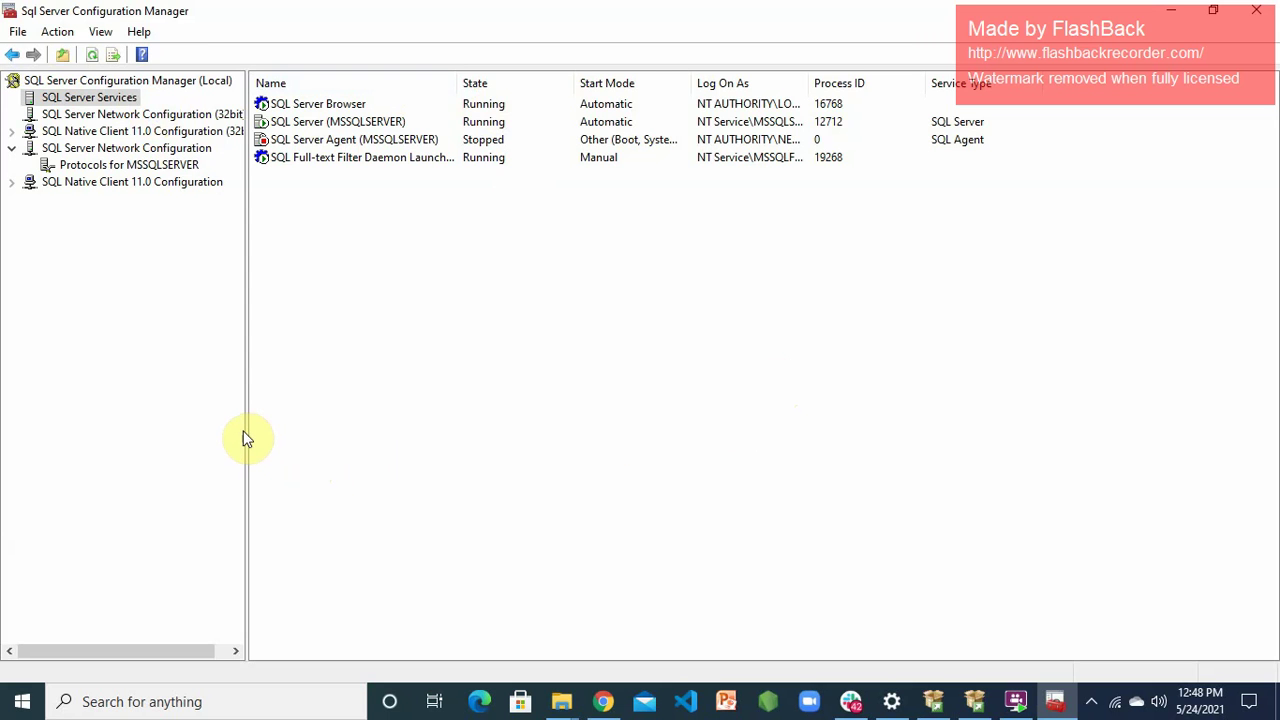
{"action": "left_click_drag", "start_coordinate": [247, 428], "coordinate": [286, 423]}
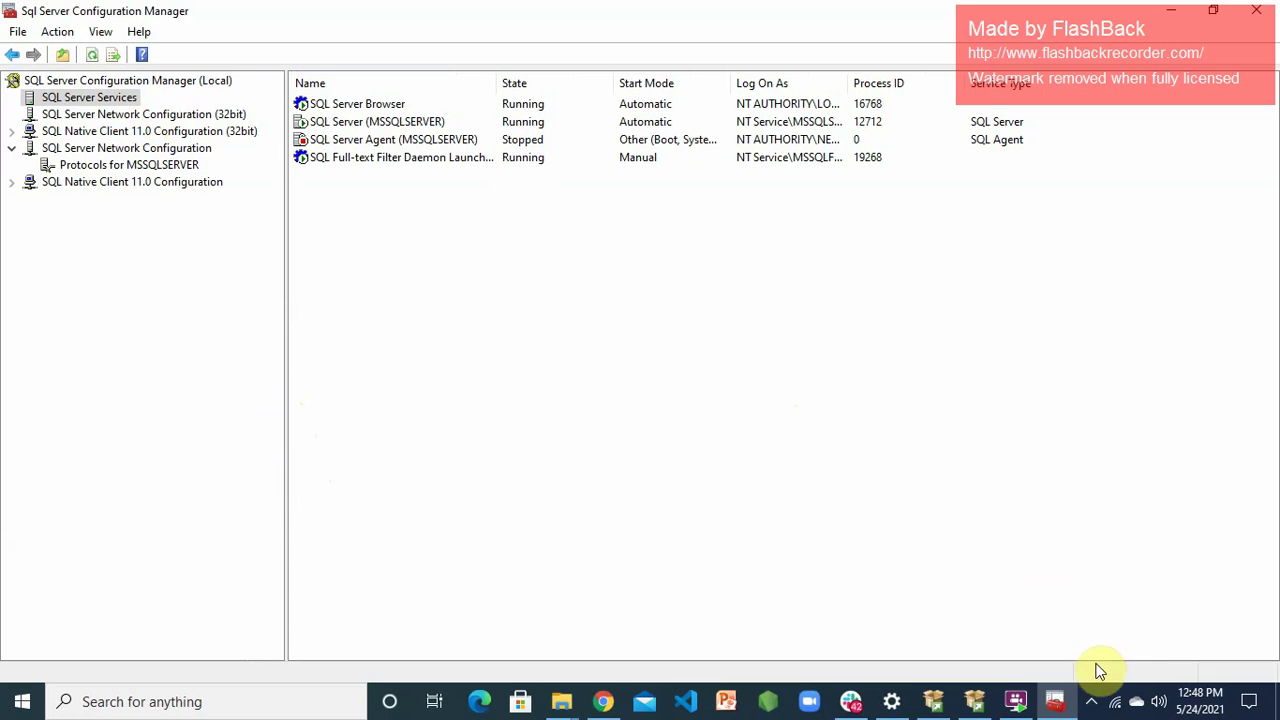
{"action": "left_click", "coordinate": [1092, 700]}
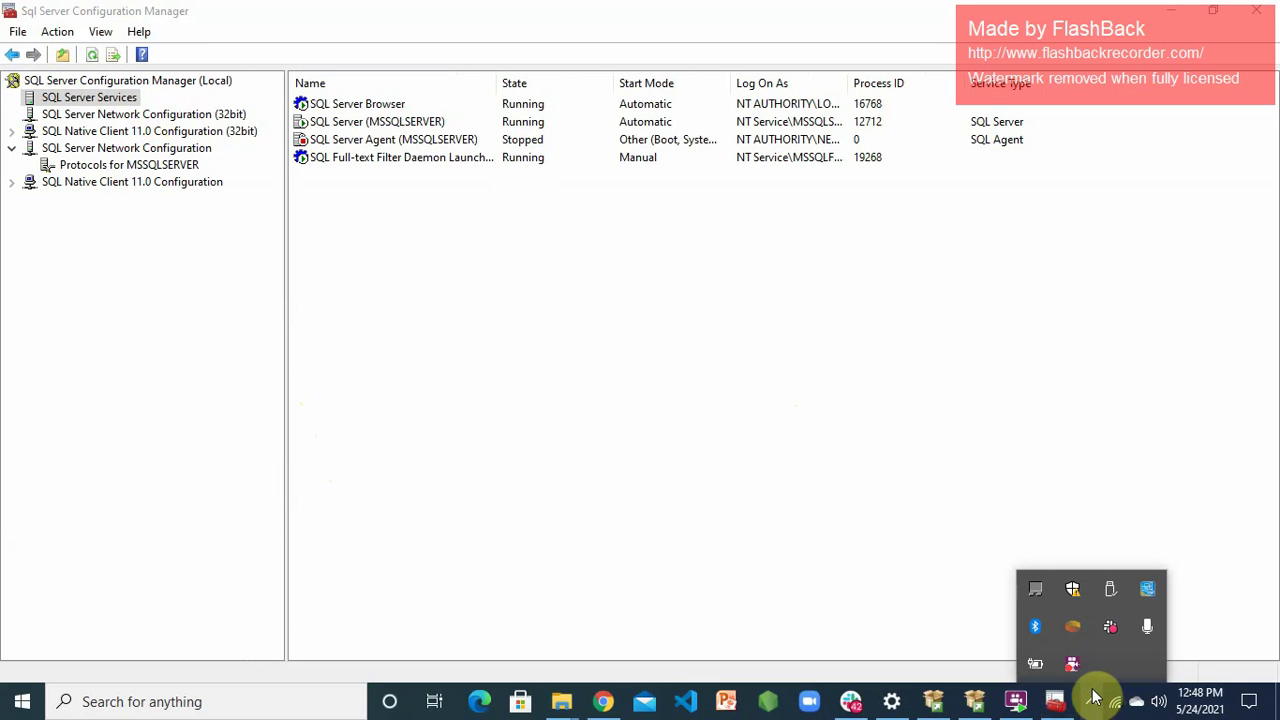